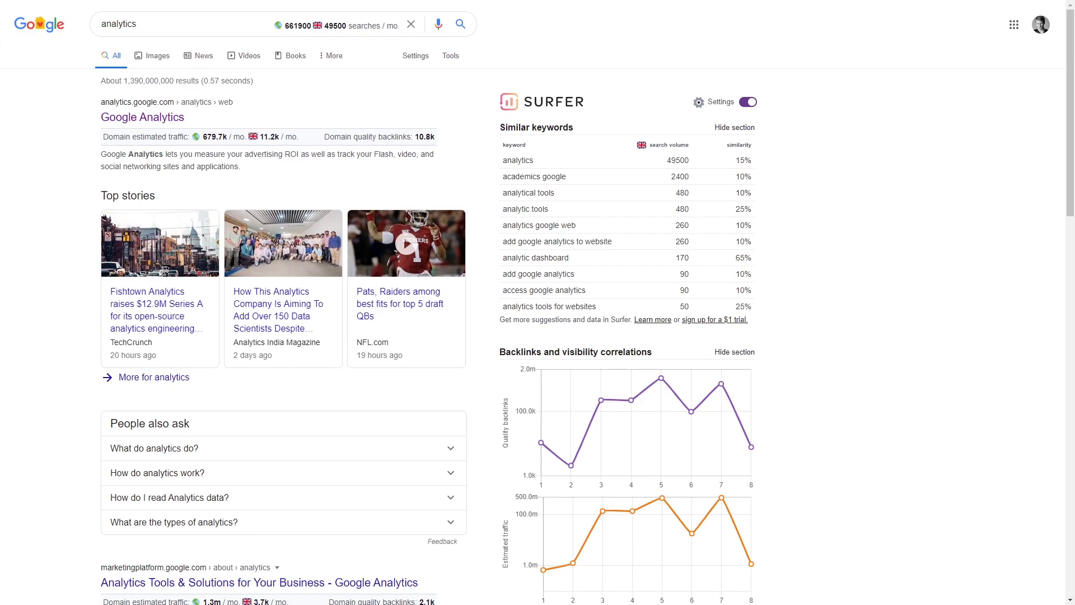
- Open Google Analytics from the search results and start a new account from Admin
{"action": "left_click", "coordinate": [161, 116]}
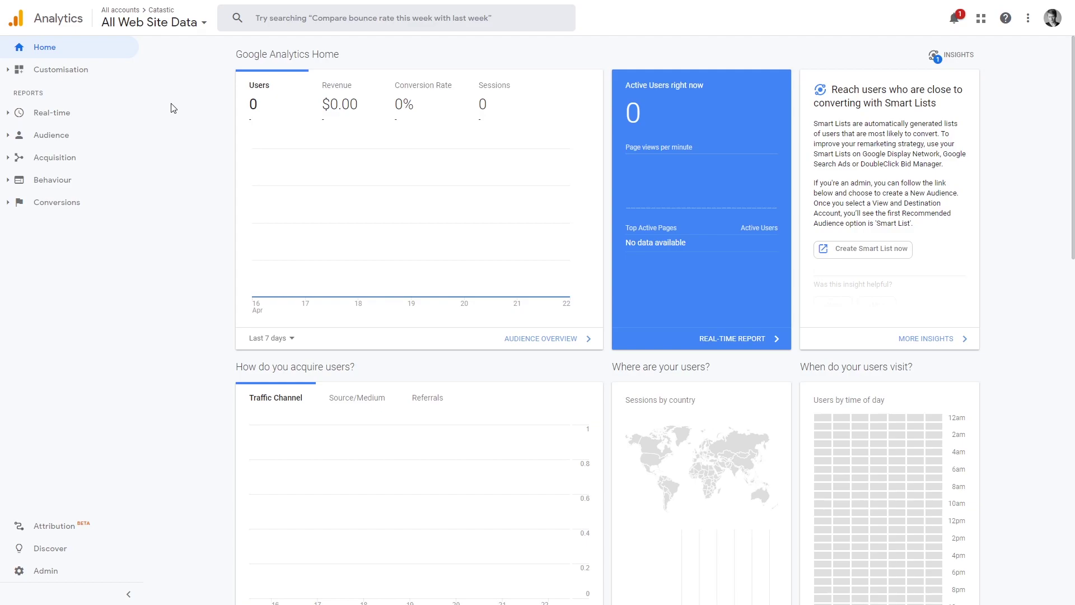
{"action": "left_click", "coordinate": [57, 581]}
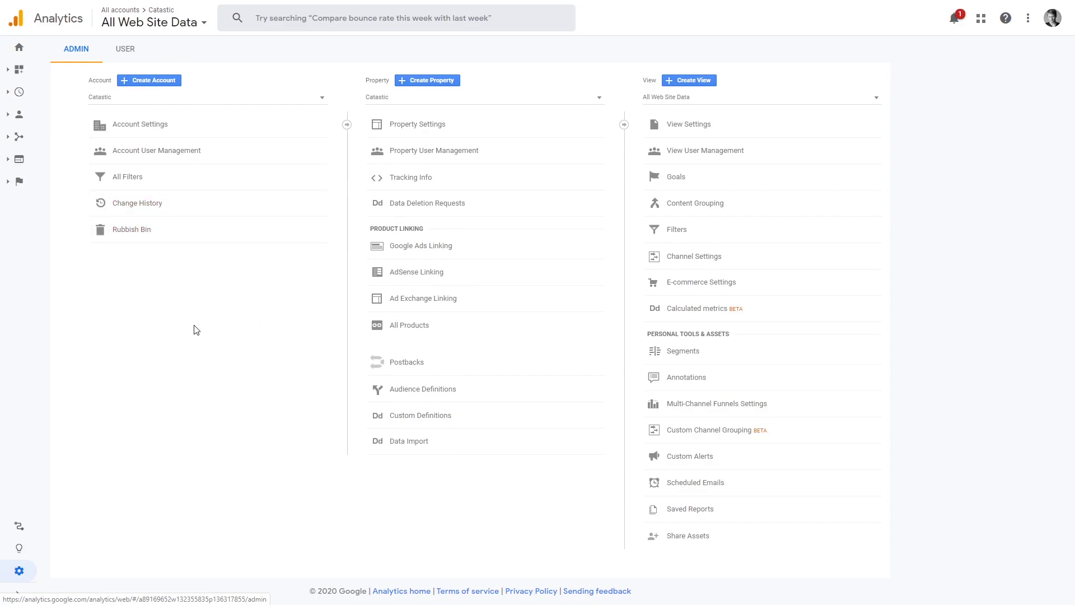
{"action": "left_click", "coordinate": [166, 82]}
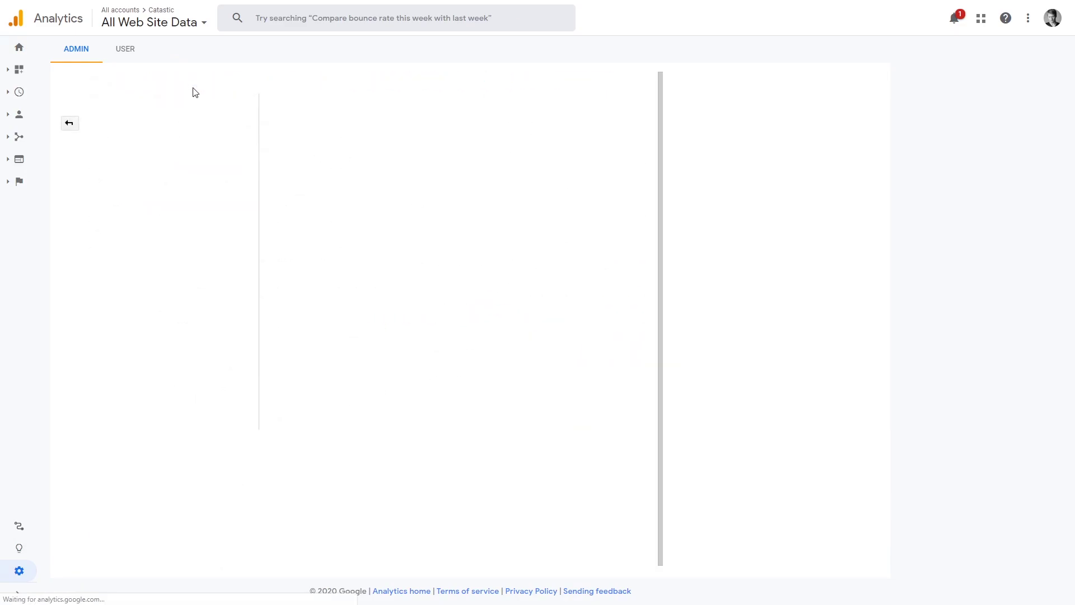
- Name the new account 'WP Course' and continue with Web measurement to property setup
{"action": "left_click", "coordinate": [227, 199]}
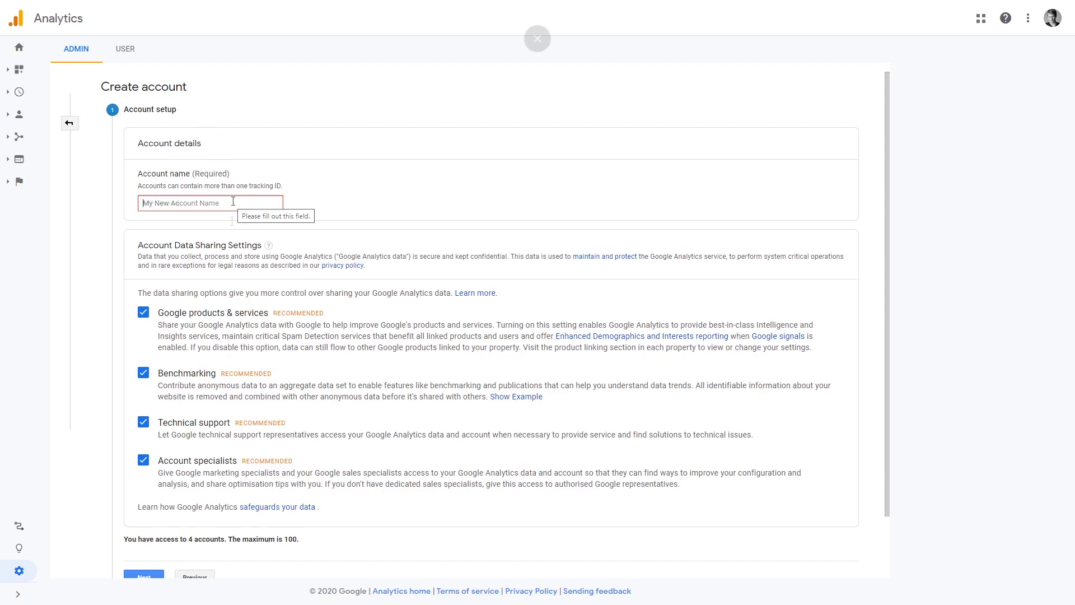
{"action": "type", "text": "WP Course"}
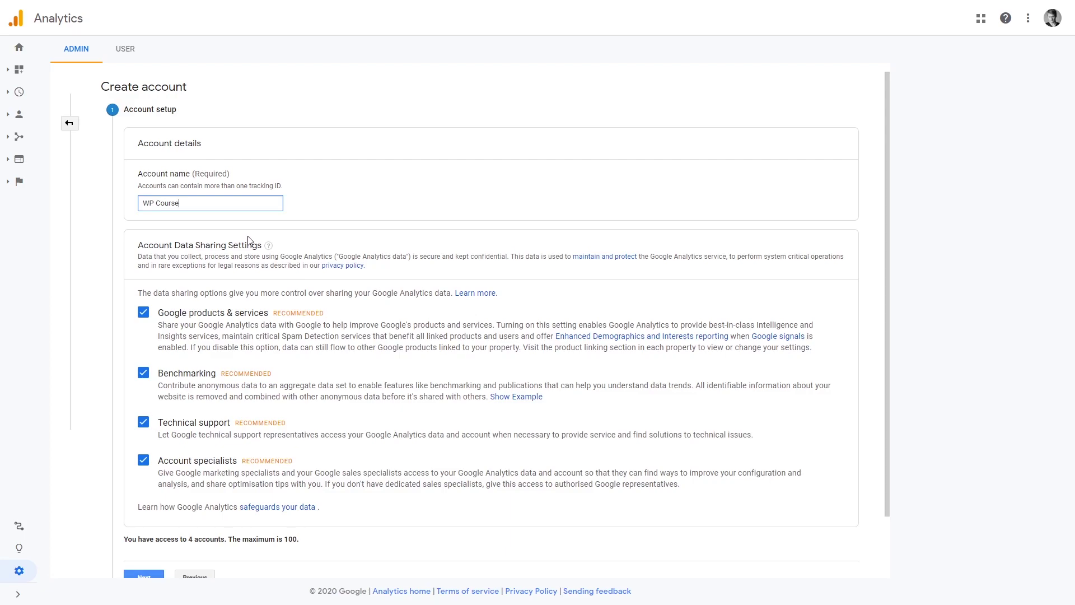
{"action": "scroll", "coordinate": [248, 240], "scroll_direction": "down", "scroll_amount": 2}
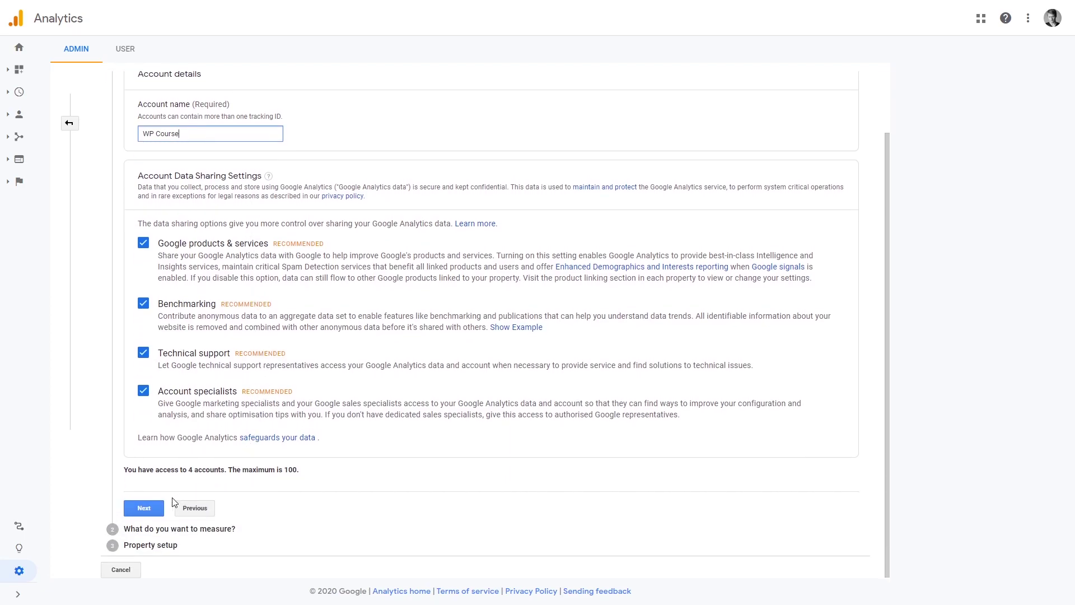
{"action": "left_click", "coordinate": [144, 508]}
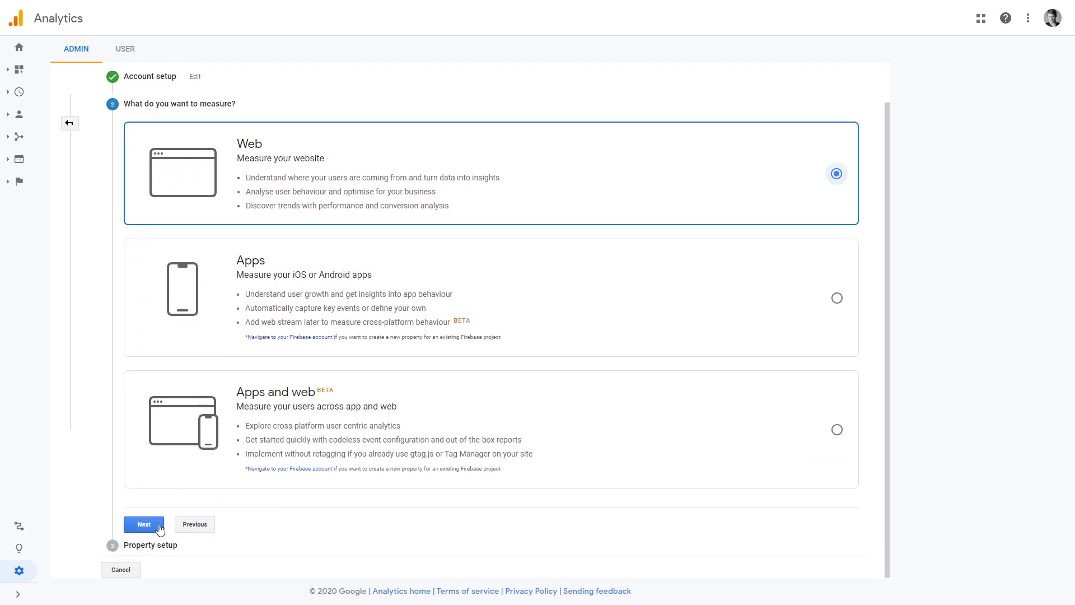
{"action": "left_click", "coordinate": [147, 527]}
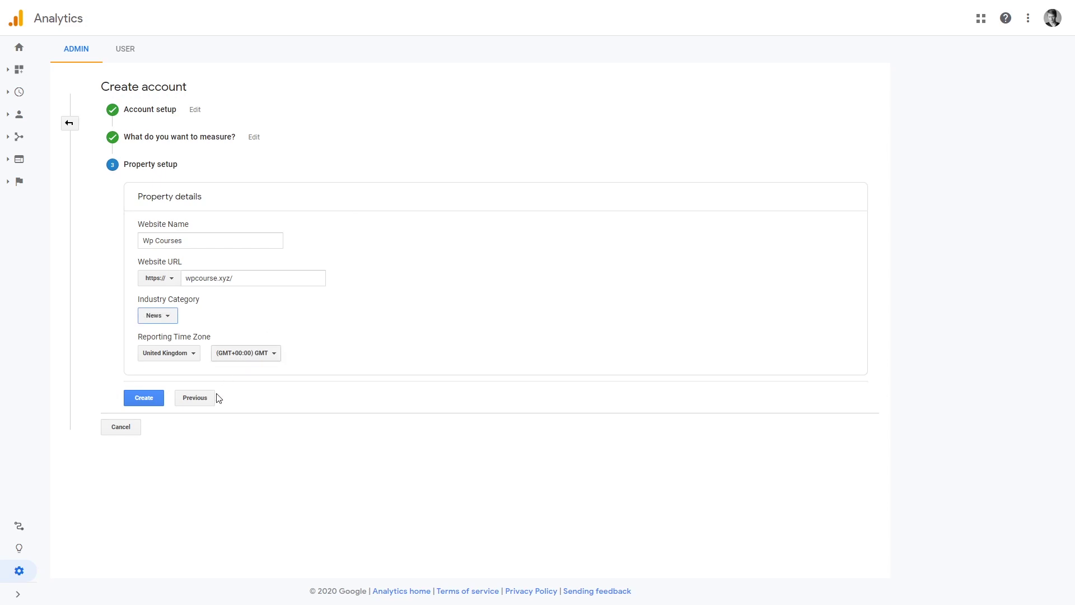
- Create the Wp Courses property, accepting the GDPR and Data Protection terms
{"action": "left_click", "coordinate": [144, 402]}
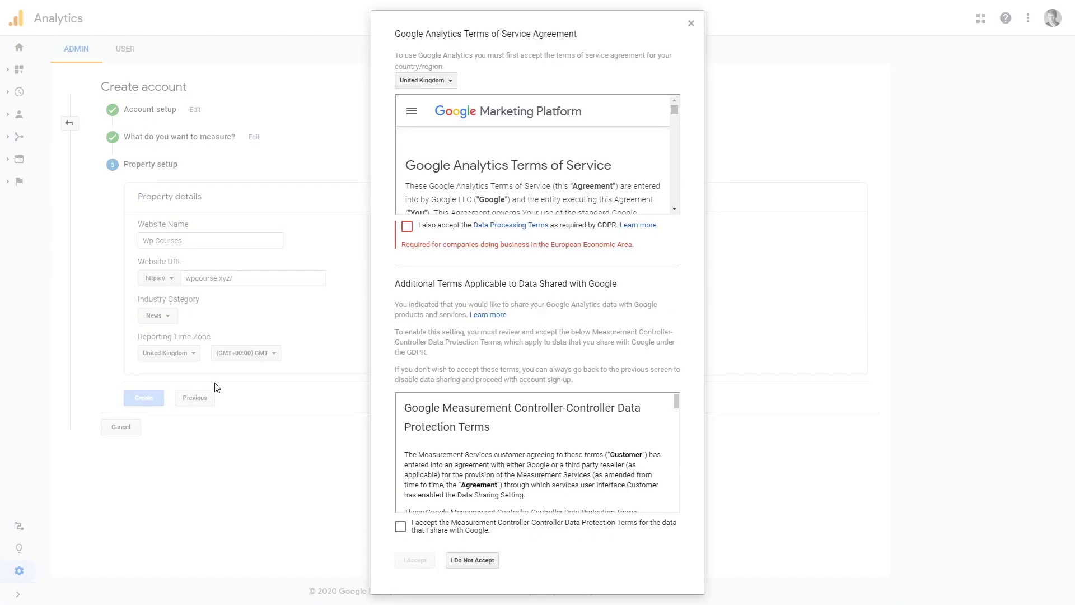
{"action": "left_click", "coordinate": [407, 227]}
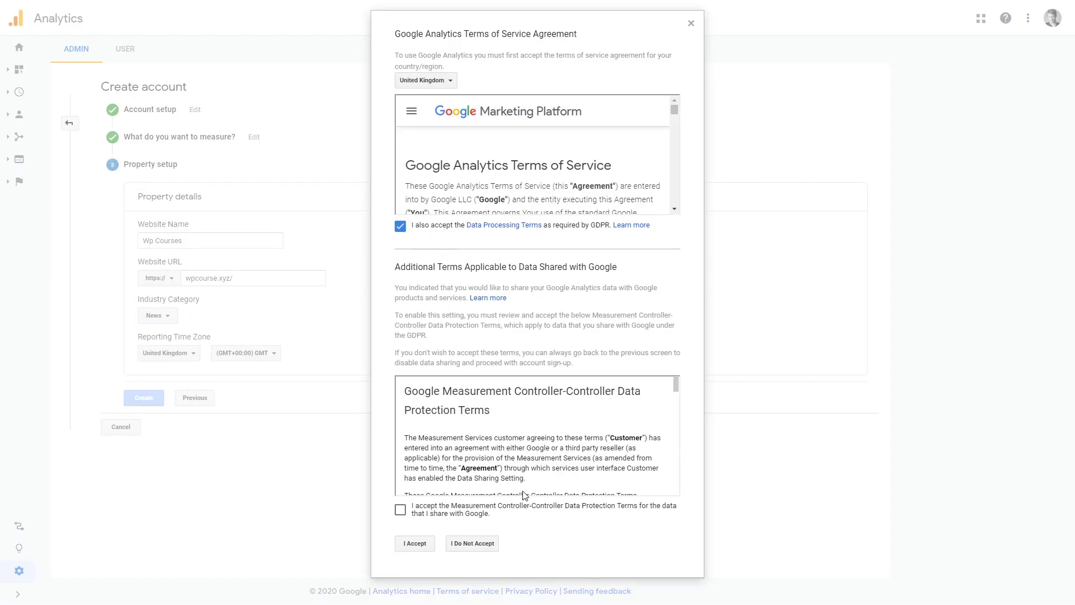
{"action": "left_click", "coordinate": [400, 510]}
{"action": "left_click", "coordinate": [415, 543]}
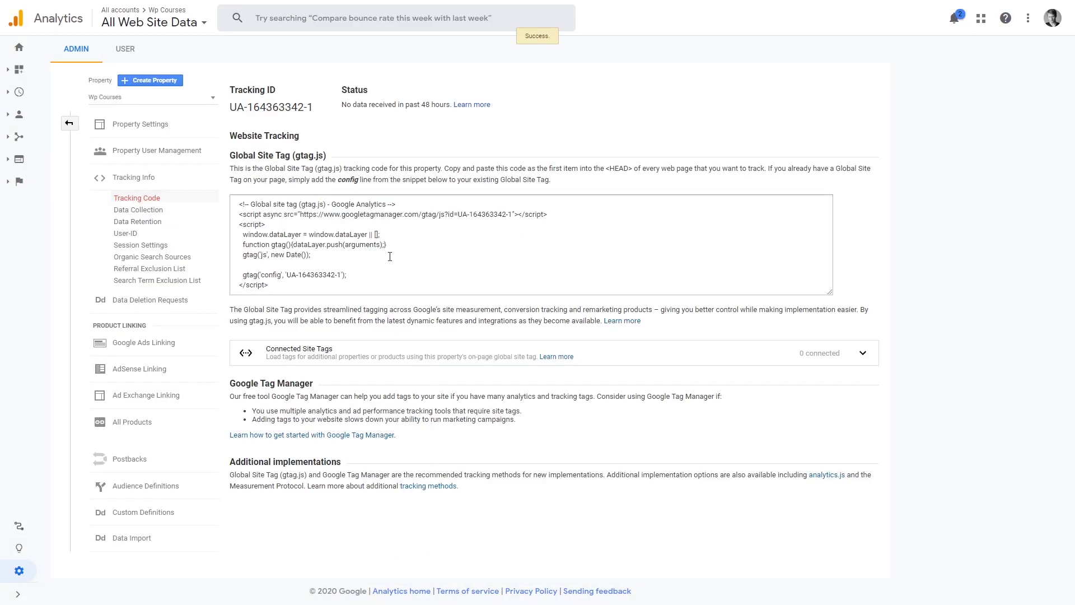
- Copy the new property's tracking ID to the clipboard
{"action": "triple_click", "coordinate": [280, 107]}
{"action": "right_click", "coordinate": [281, 110]}
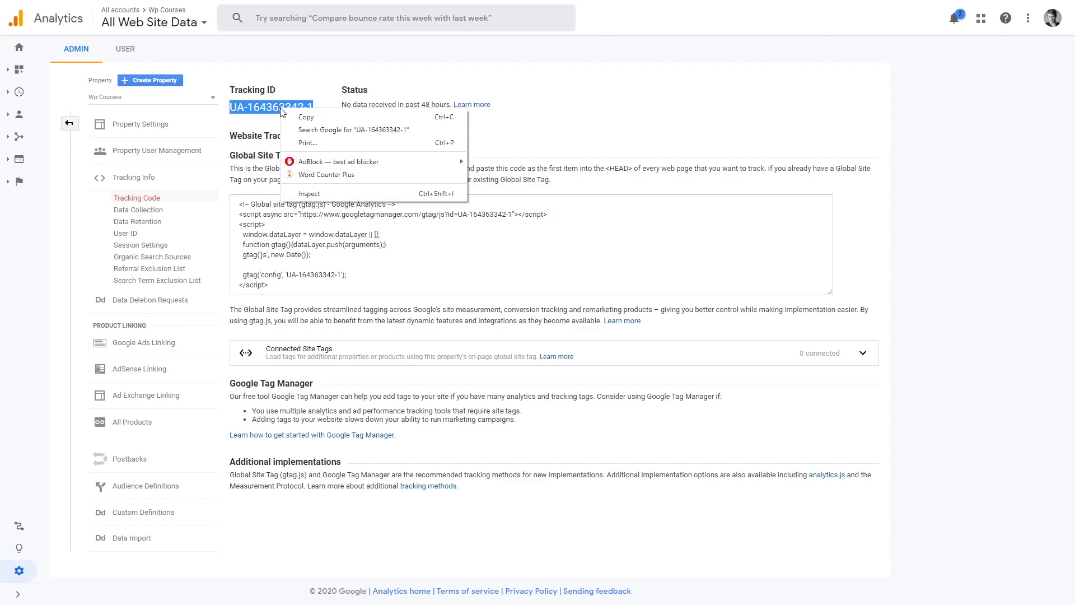
{"action": "left_click", "coordinate": [297, 117]}
{"action": "left_click", "coordinate": [327, 139]}
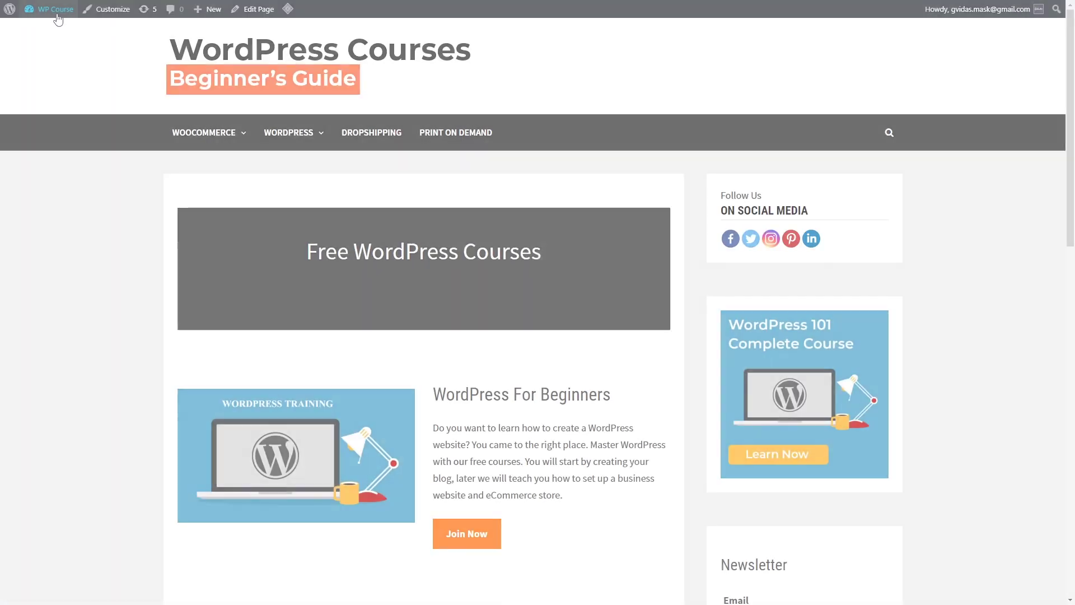
- Go to WordPress Plugins > Add New, search 'analytics' and find GA Google Analytics
{"action": "mouse_move", "coordinate": [50, 9]}
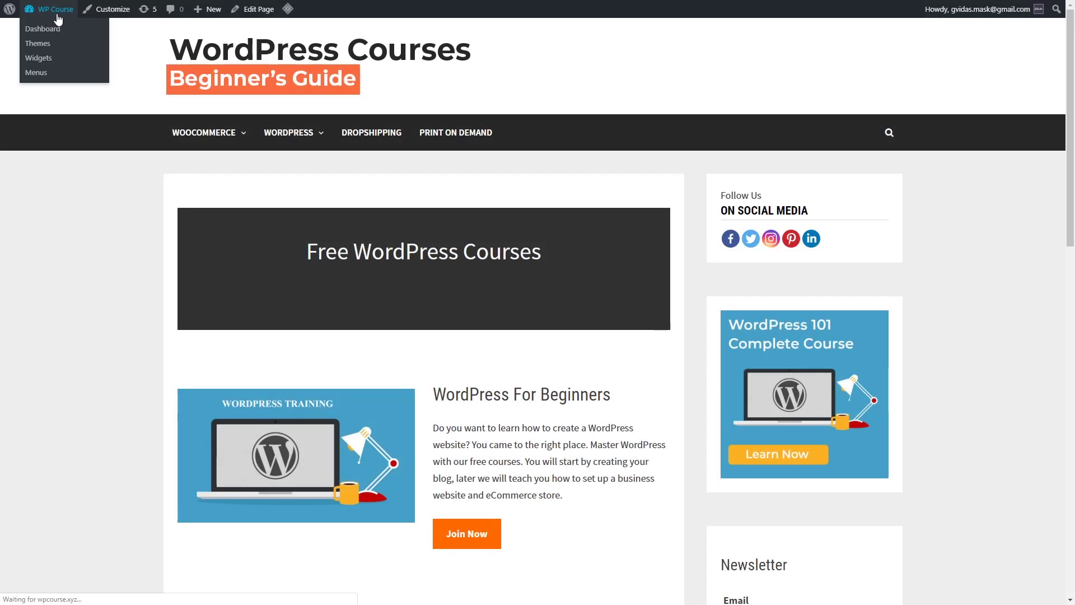
{"action": "left_click", "coordinate": [56, 31]}
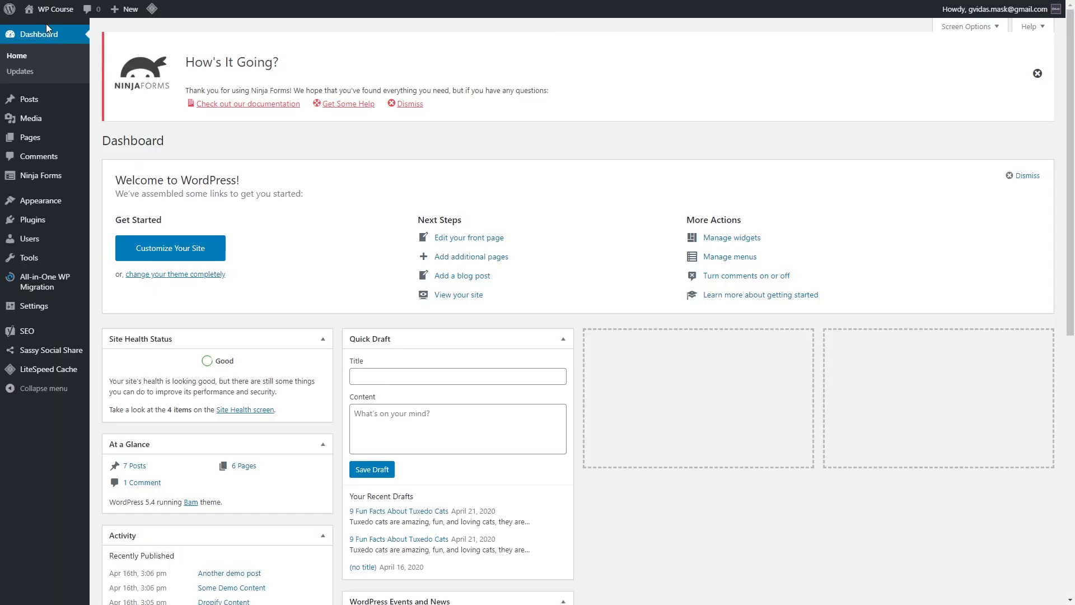
{"action": "mouse_move", "coordinate": [53, 221]}
{"action": "left_click", "coordinate": [115, 240]}
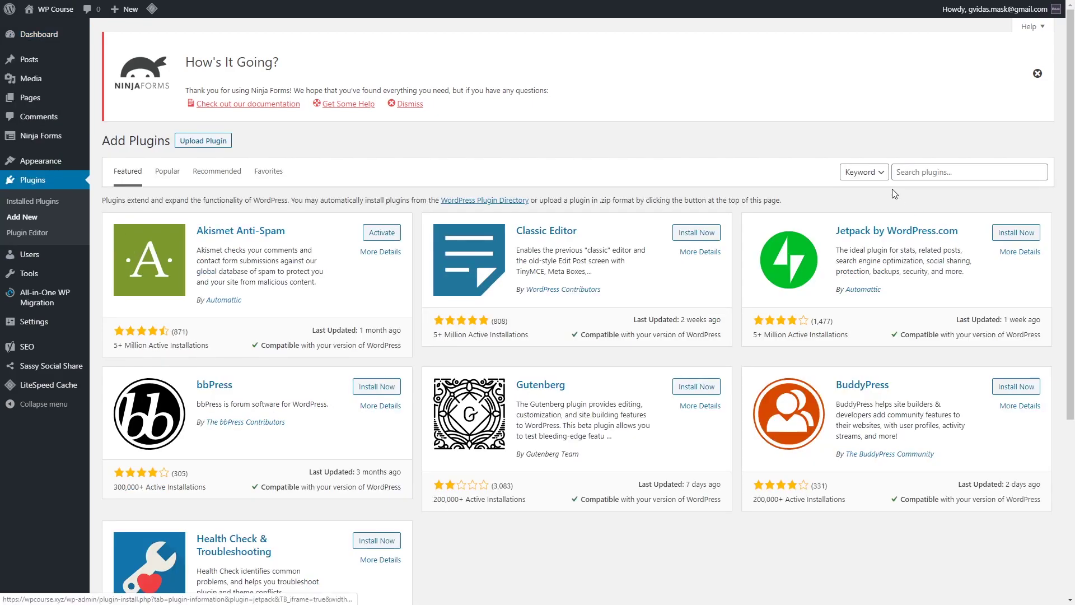
{"action": "left_click", "coordinate": [932, 174]}
{"action": "type", "text": "analytics"}
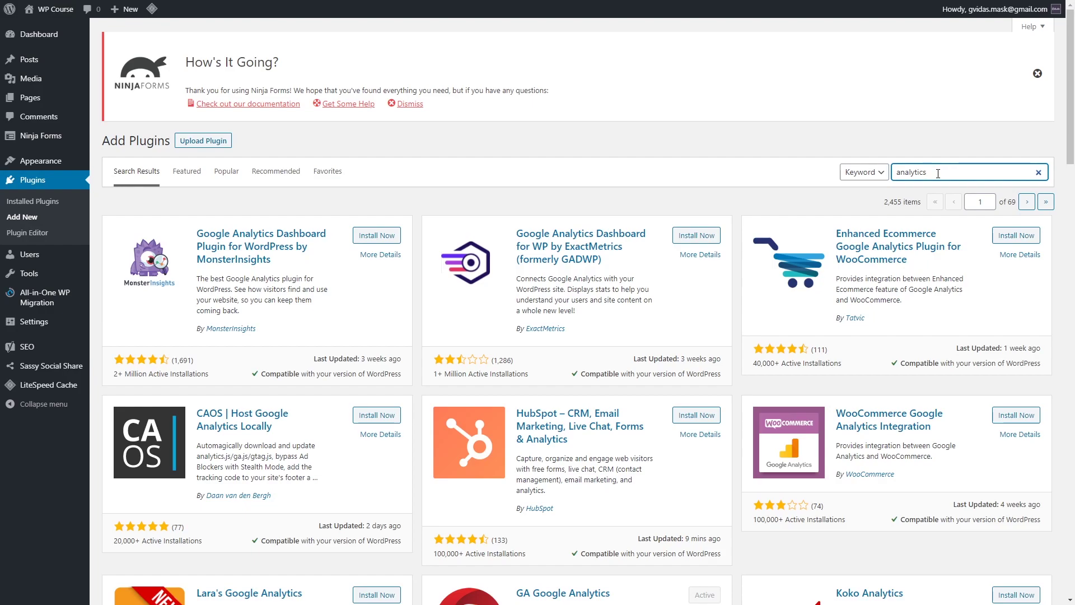
{"action": "scroll", "coordinate": [910, 197], "scroll_direction": "down", "scroll_amount": 6}
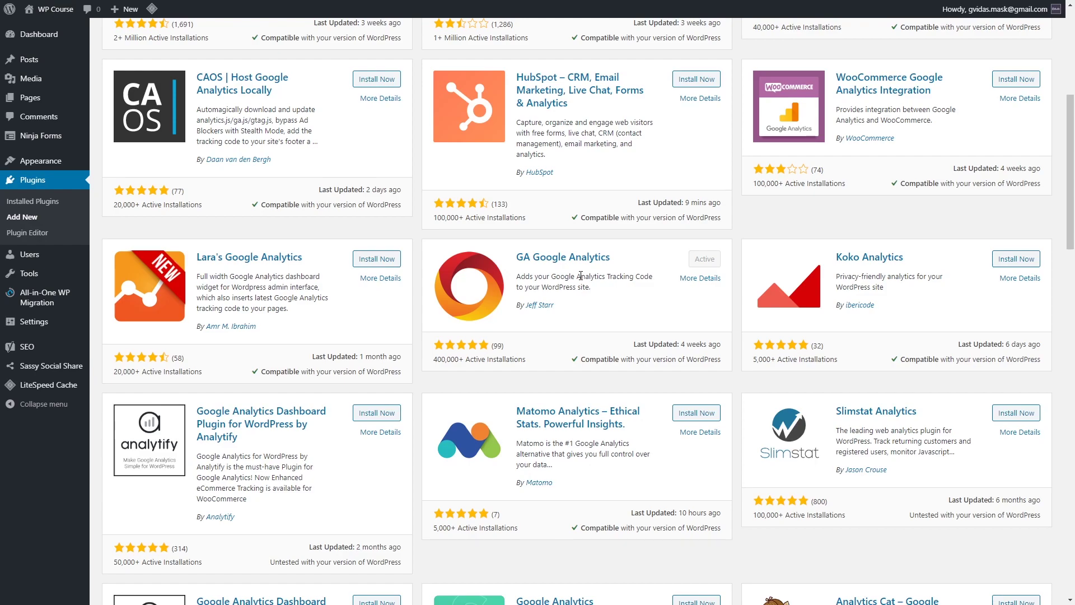
- Paste the copied tracking ID into the GA Google Analytics plugin's GA Tracking ID field
{"action": "mouse_move", "coordinate": [56, 327]}
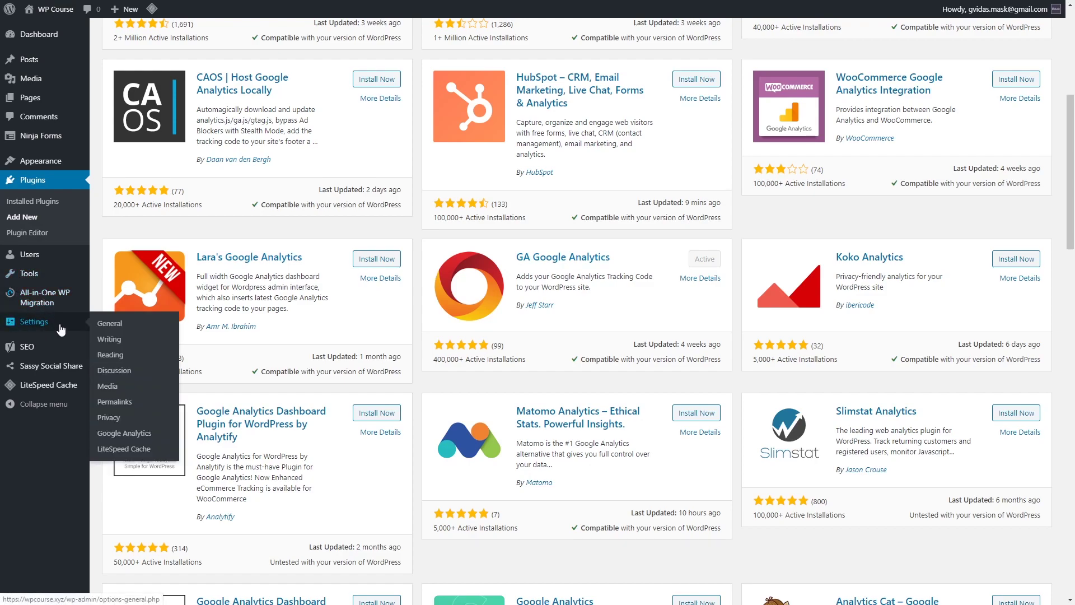
{"action": "left_click", "coordinate": [137, 434]}
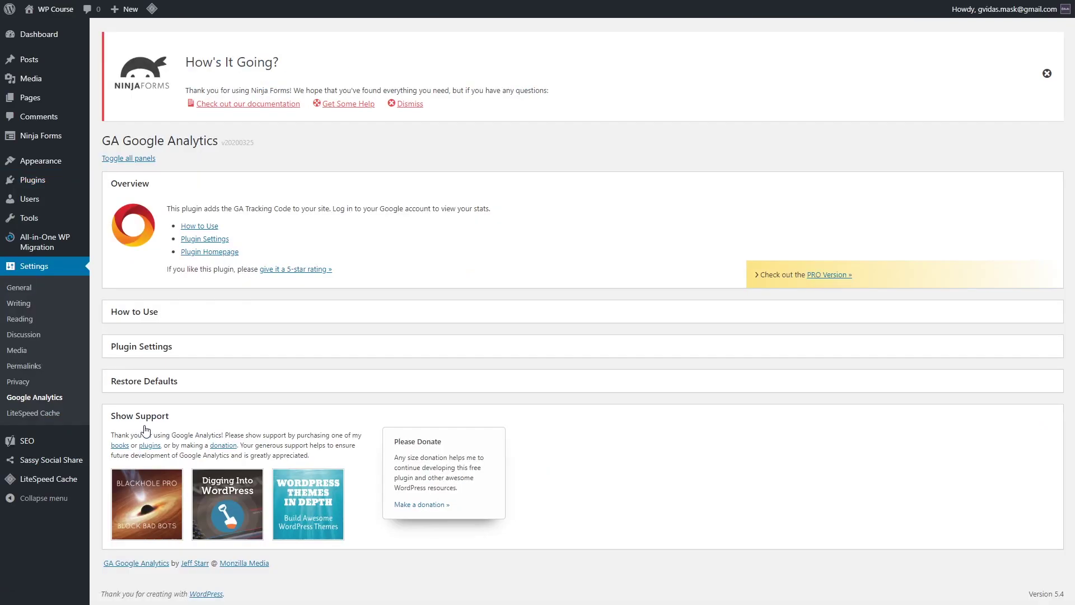
{"action": "left_click", "coordinate": [179, 348]}
{"action": "scroll", "coordinate": [249, 344], "scroll_direction": "down", "scroll_amount": 3}
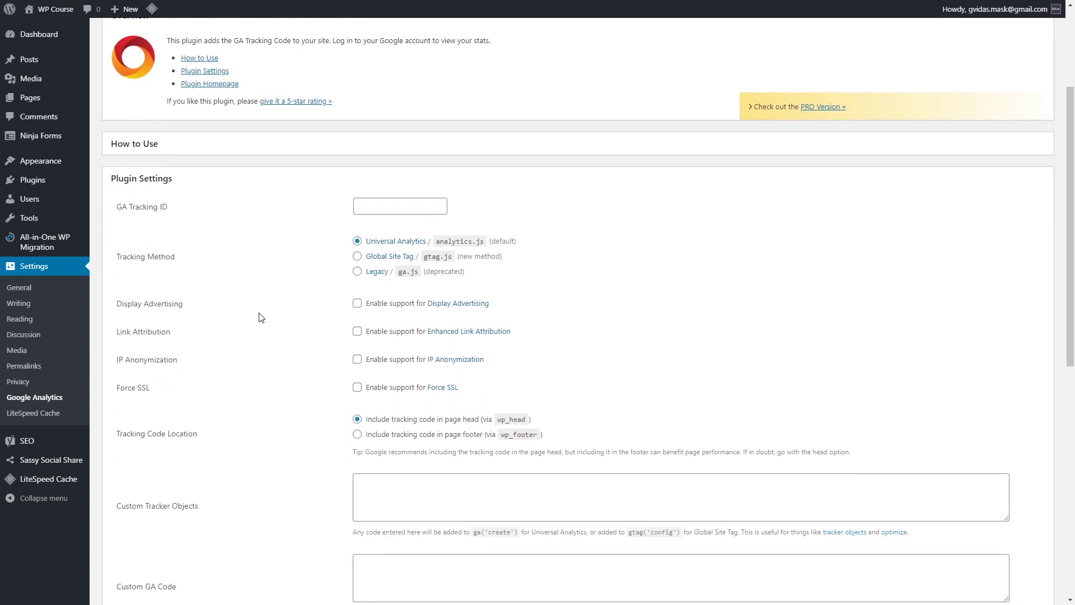
{"action": "left_click", "coordinate": [415, 204]}
{"action": "right_click", "coordinate": [394, 206]}
{"action": "left_click", "coordinate": [429, 290]}
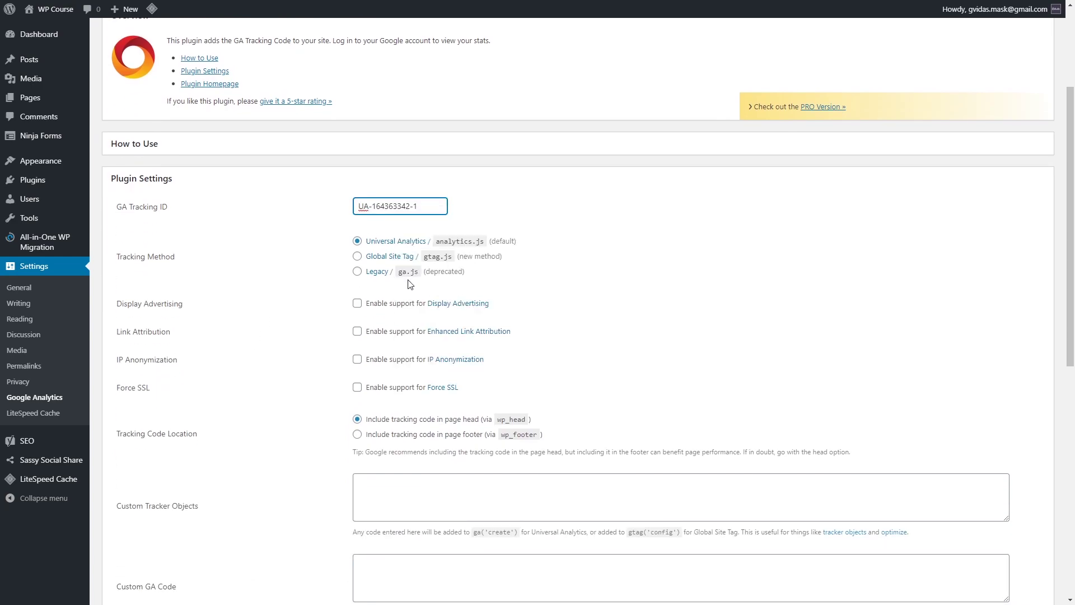
- Select the Global Site Tag method, save the plugin settings, and purge all LiteSpeed caches
{"action": "left_click", "coordinate": [358, 257]}
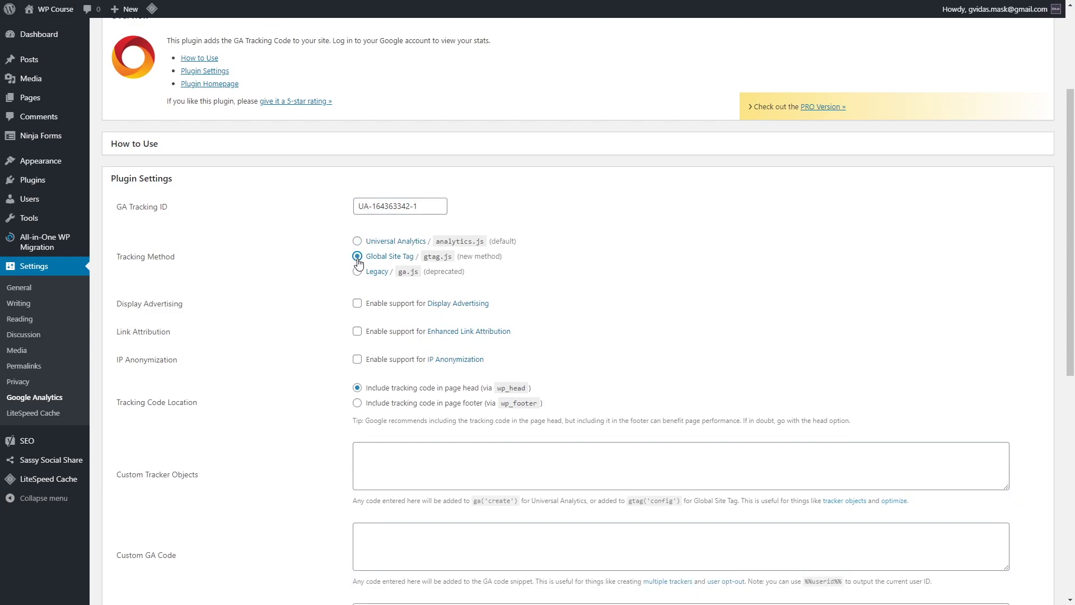
{"action": "scroll", "coordinate": [352, 333], "scroll_direction": "down", "scroll_amount": 6}
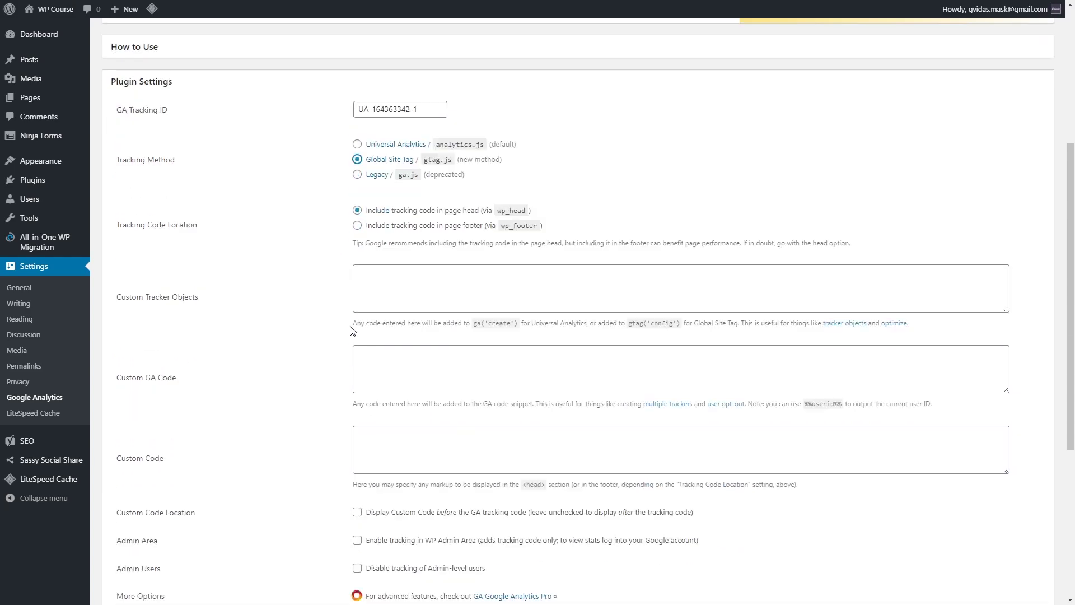
{"action": "left_click", "coordinate": [143, 388]}
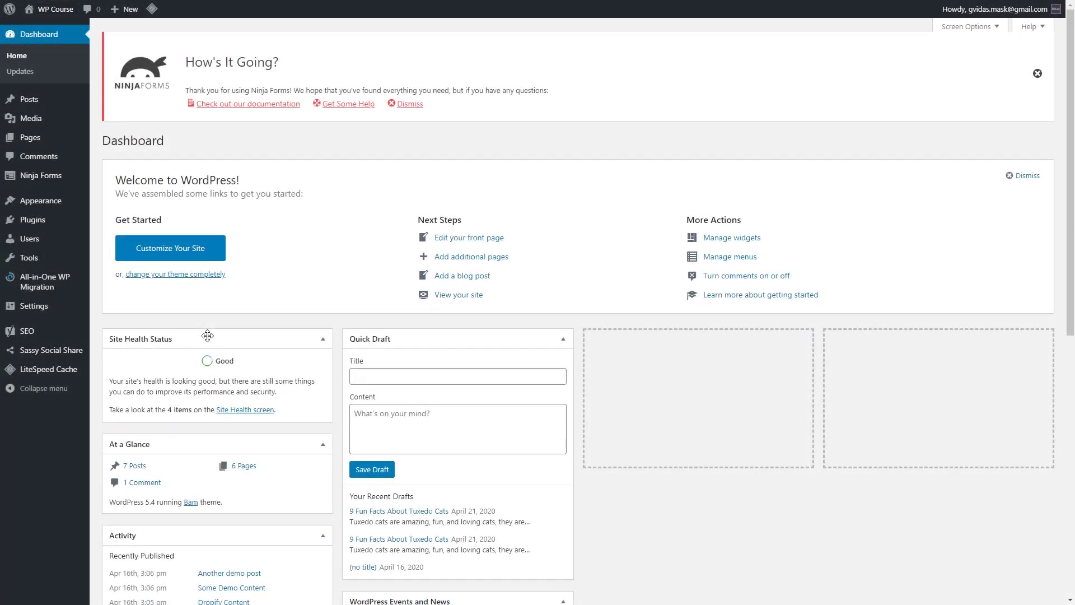
{"action": "mouse_move", "coordinate": [152, 8]}
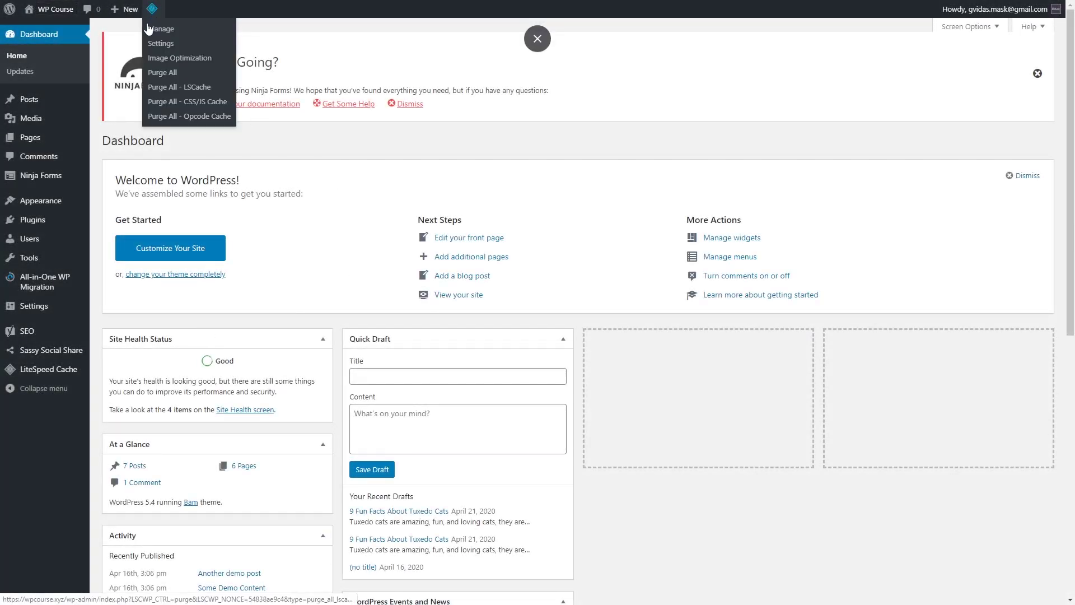
{"action": "left_click", "coordinate": [170, 79]}
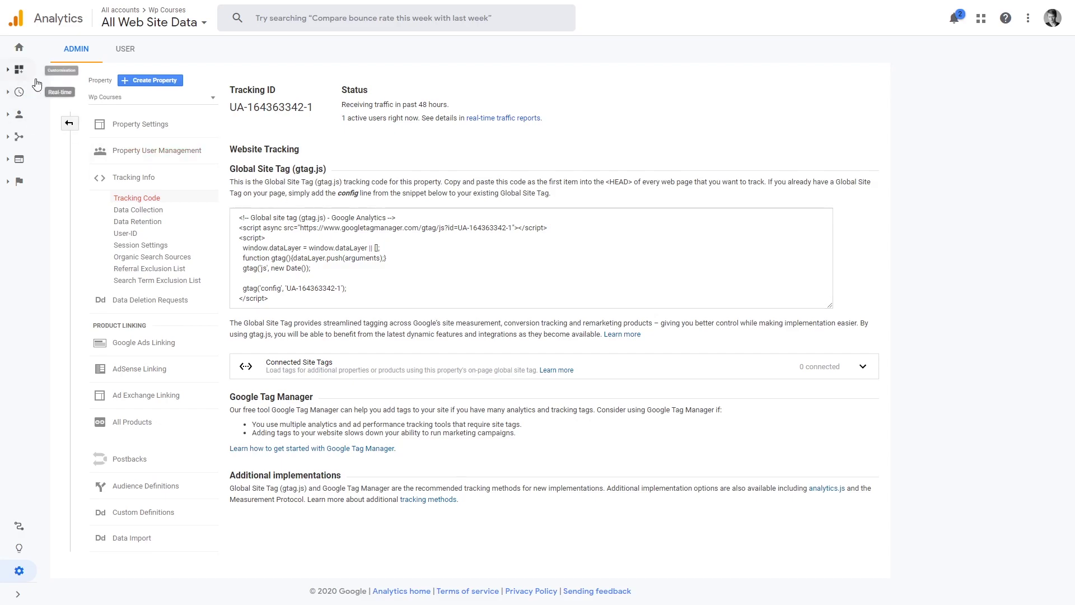
- Return to the Analytics Home dashboard, which shows 1 active user right now
{"action": "left_click", "coordinate": [21, 52]}
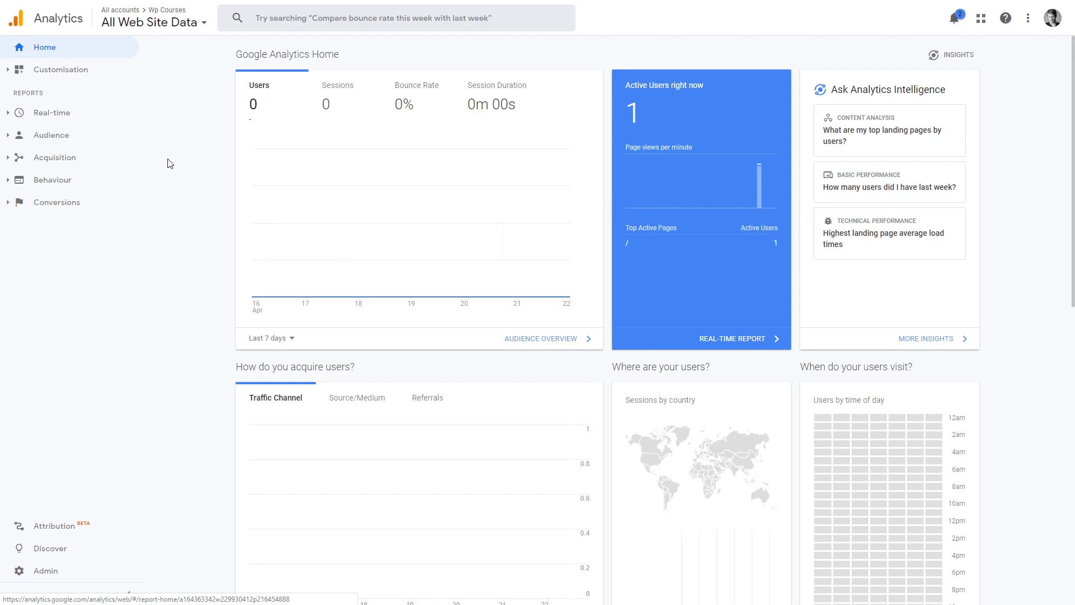
- Check the Real-time overview for the active user, then view Audience Overview for 16–22 Apr 2020
{"action": "left_click", "coordinate": [77, 124]}
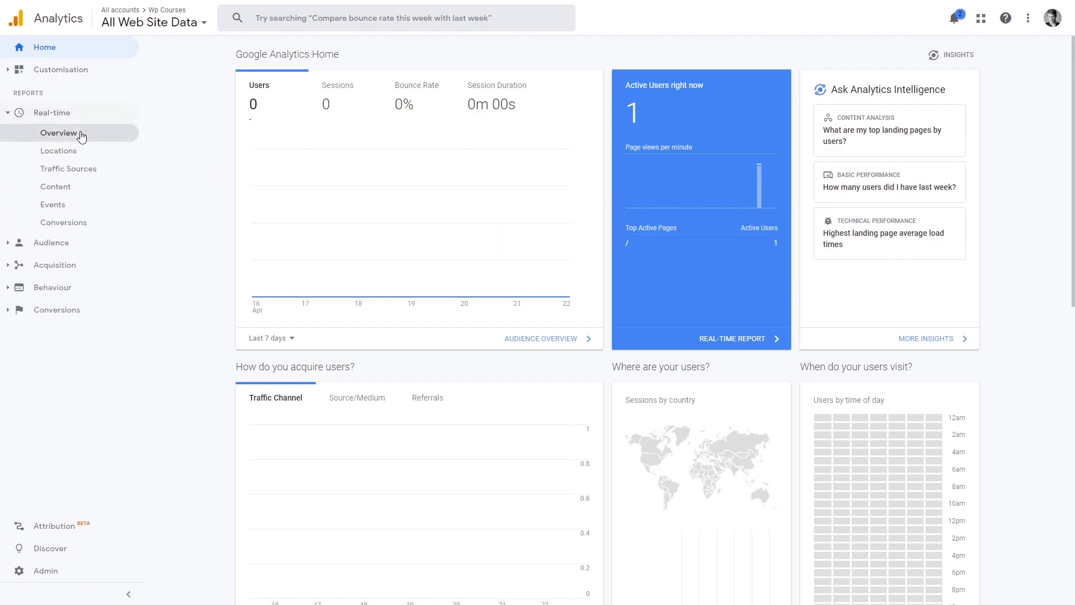
{"action": "left_click", "coordinate": [82, 137]}
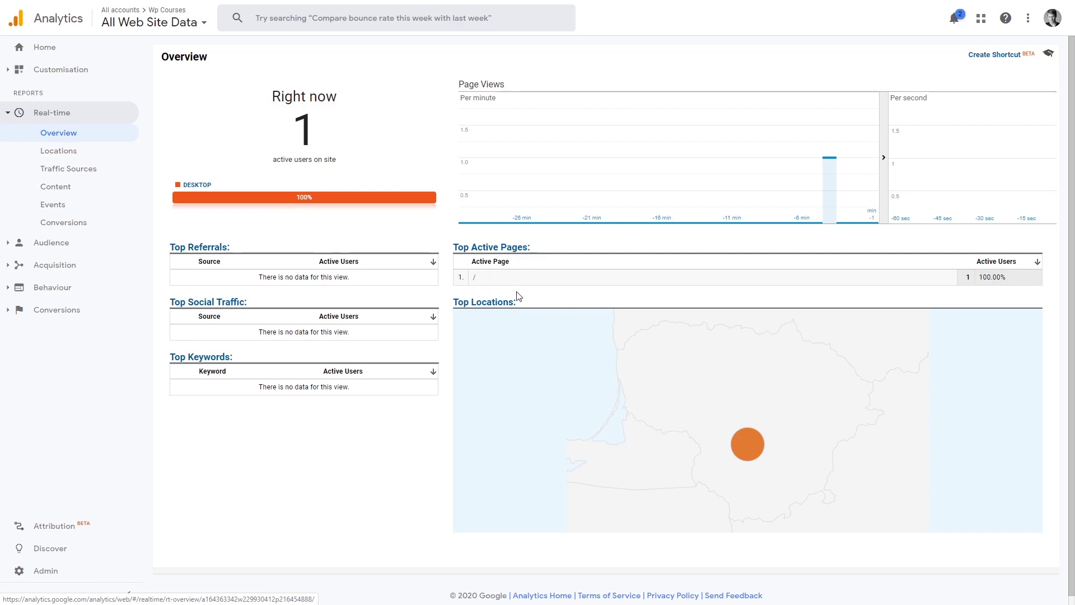
{"action": "mouse_move", "coordinate": [743, 440]}
{"action": "left_click", "coordinate": [77, 244]}
{"action": "left_click", "coordinate": [93, 162]}
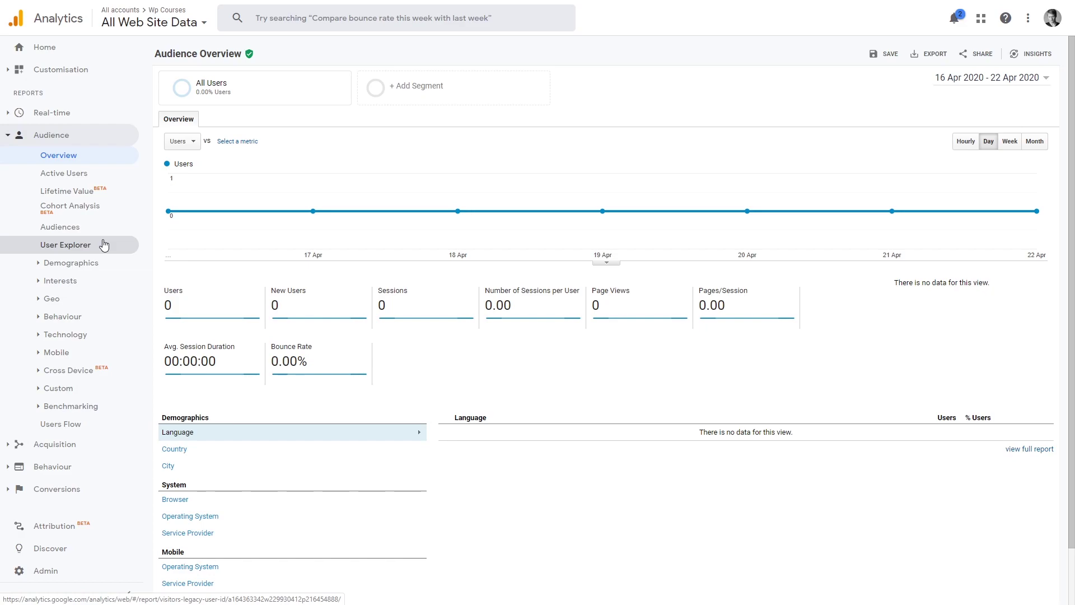
- Open the Acquisition > All Traffic > Channels report for 16–22 Apr 2020
{"action": "left_click", "coordinate": [53, 446]}
{"action": "left_click", "coordinate": [66, 195]}
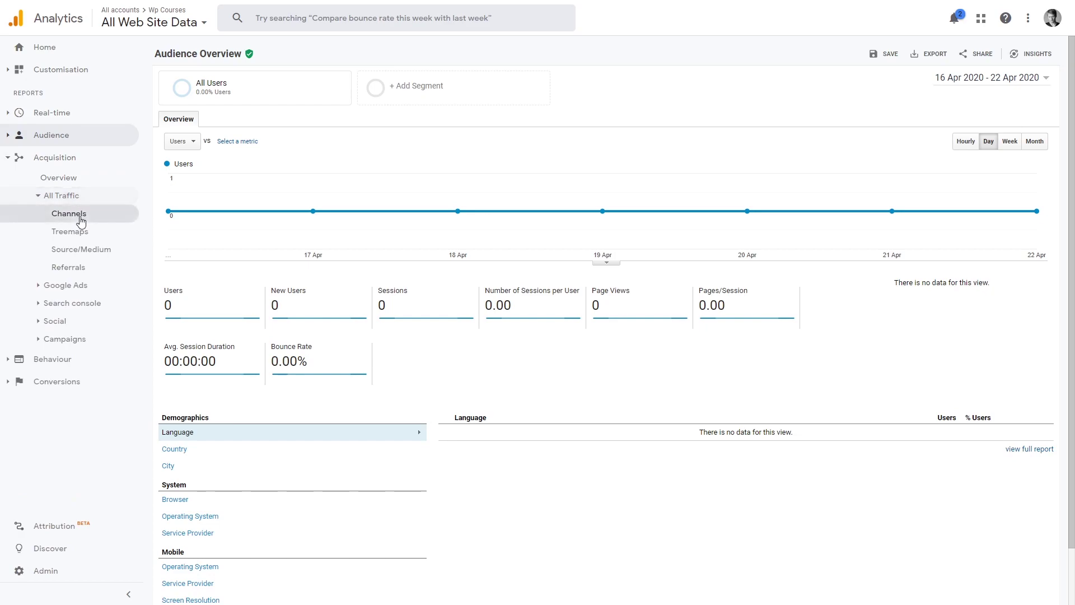
{"action": "left_click", "coordinate": [80, 217]}
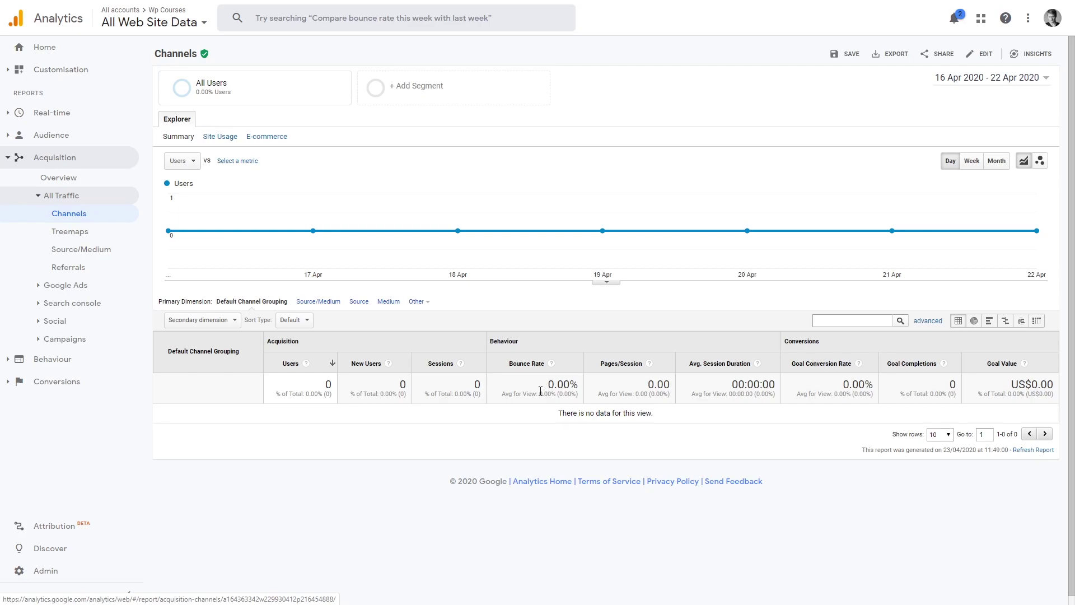
- Add Landing Page as the Channels table's secondary dimension
{"action": "left_click", "coordinate": [233, 322]}
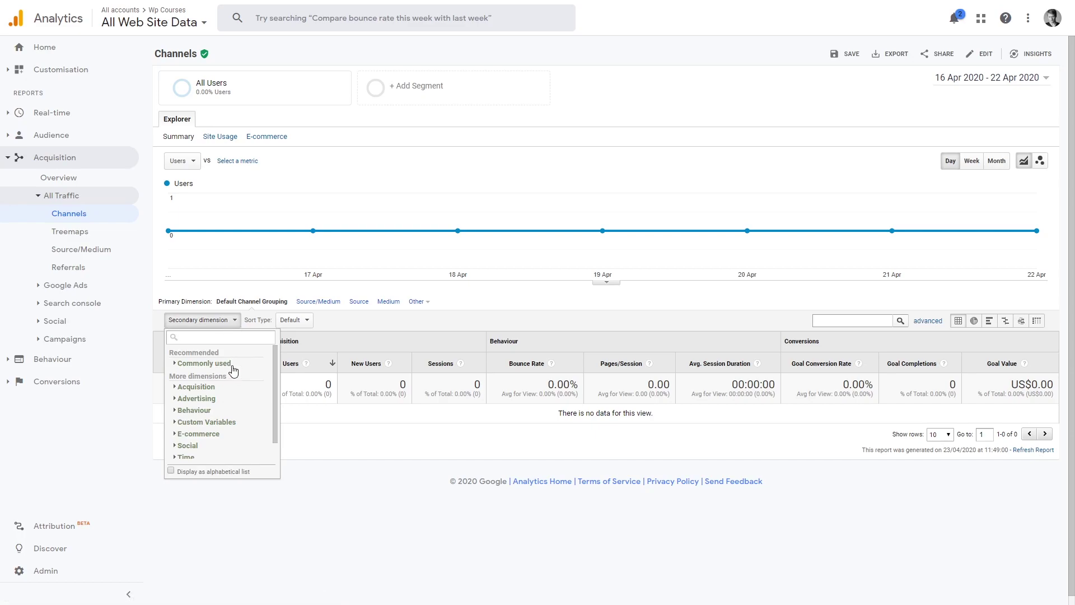
{"action": "left_click", "coordinate": [176, 365]}
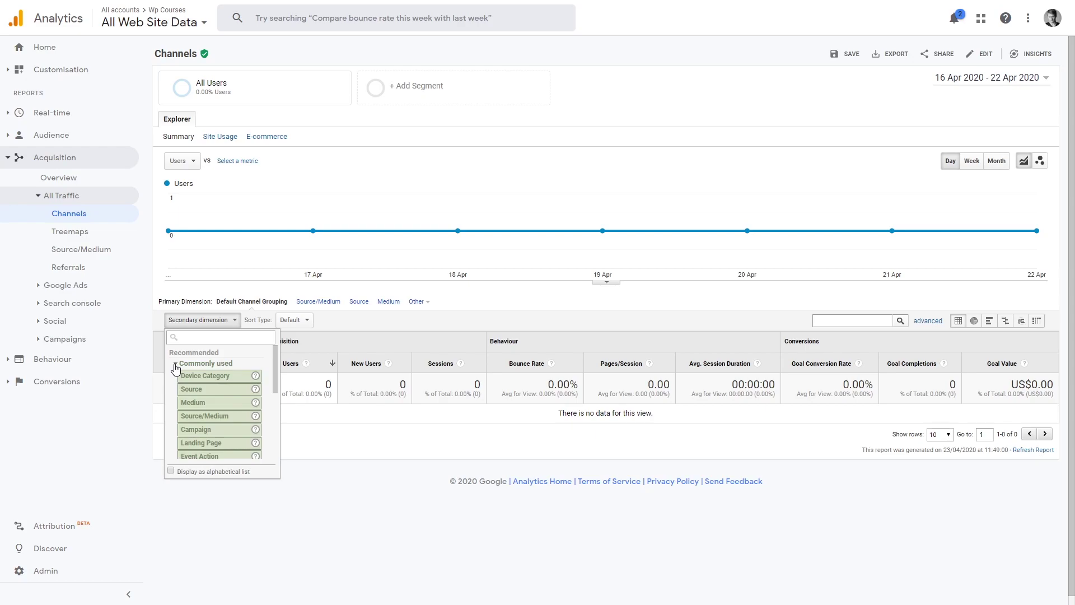
{"action": "left_click", "coordinate": [227, 443]}
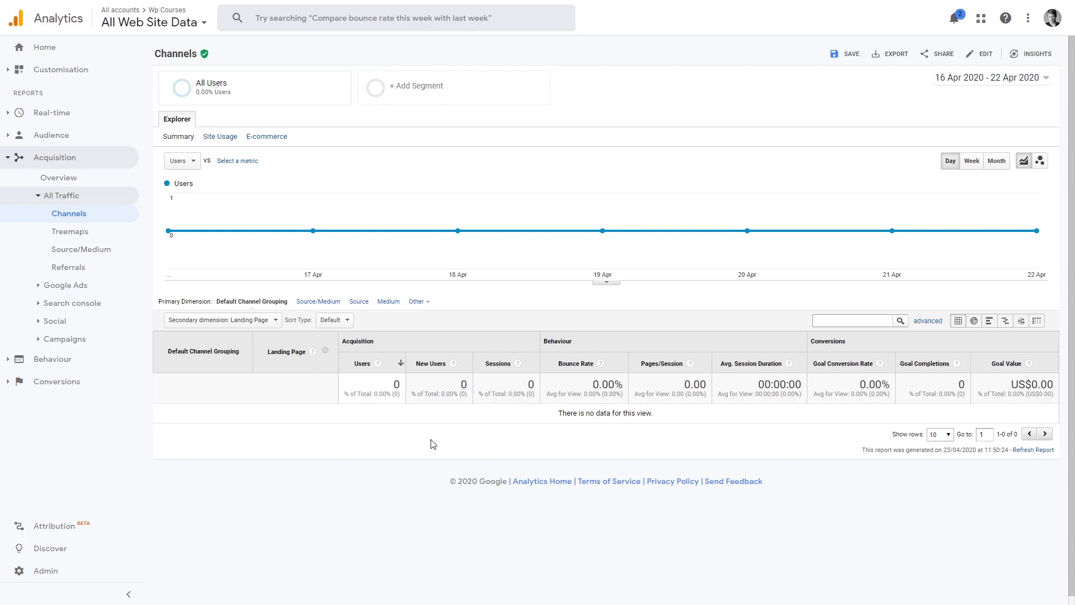
- Change the secondary dimension to Users > Country
{"action": "left_click", "coordinate": [266, 320]}
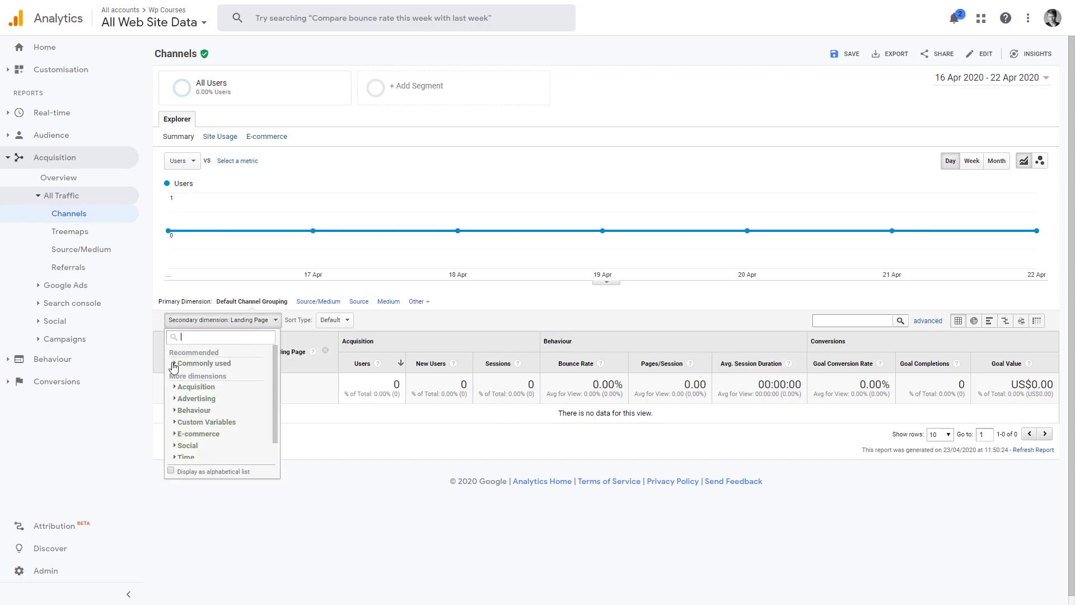
{"action": "scroll", "coordinate": [235, 395], "scroll_direction": "down", "scroll_amount": 1}
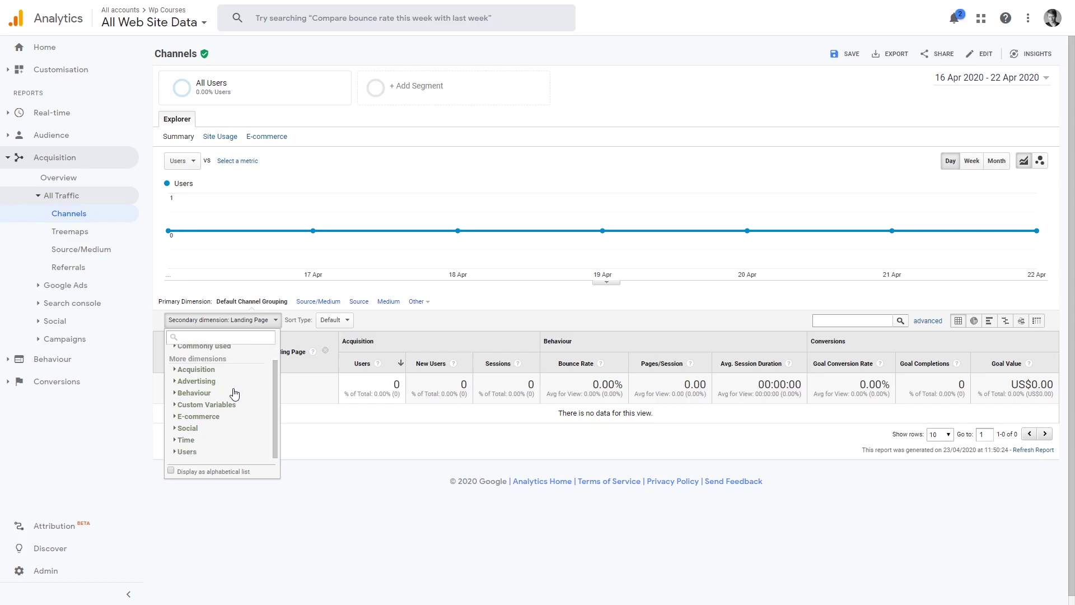
{"action": "left_click", "coordinate": [177, 452]}
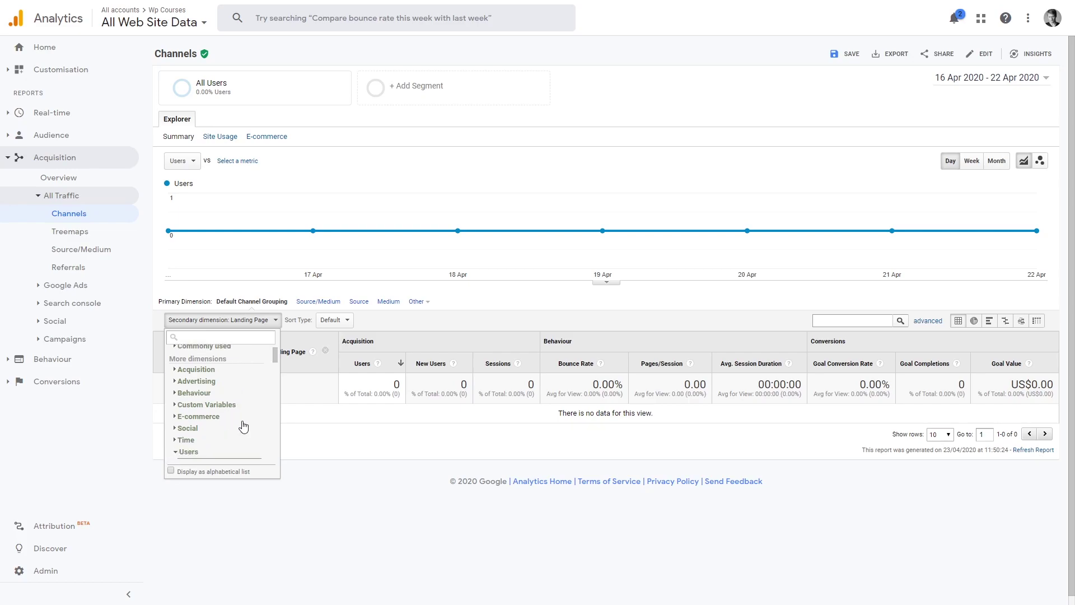
{"action": "scroll", "coordinate": [238, 428], "scroll_direction": "down", "scroll_amount": 3}
{"action": "scroll", "coordinate": [238, 427], "scroll_direction": "down", "scroll_amount": 3}
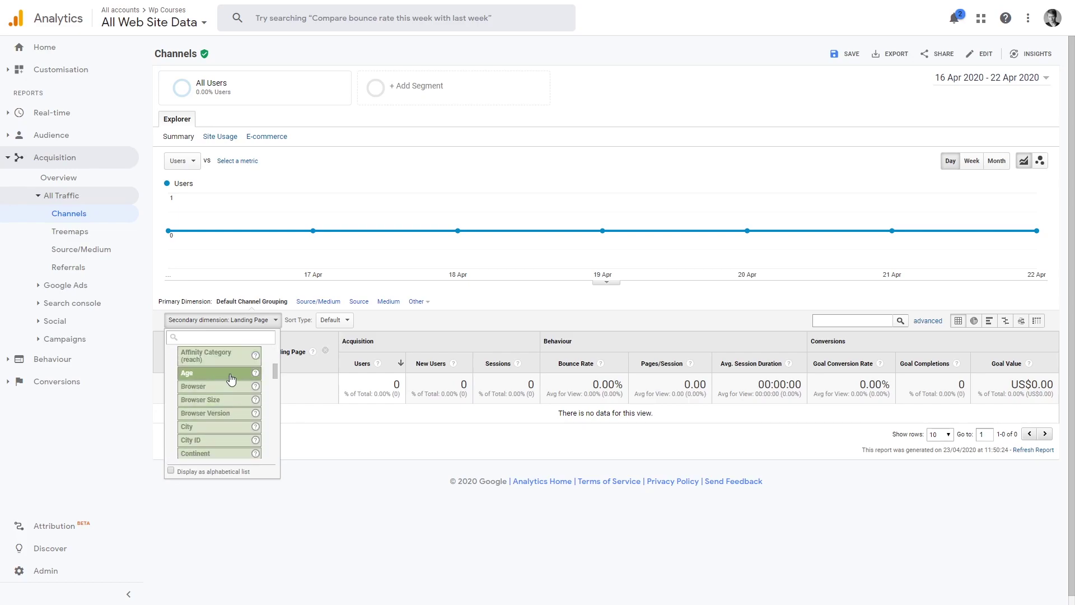
{"action": "scroll", "coordinate": [234, 412], "scroll_direction": "down", "scroll_amount": 3}
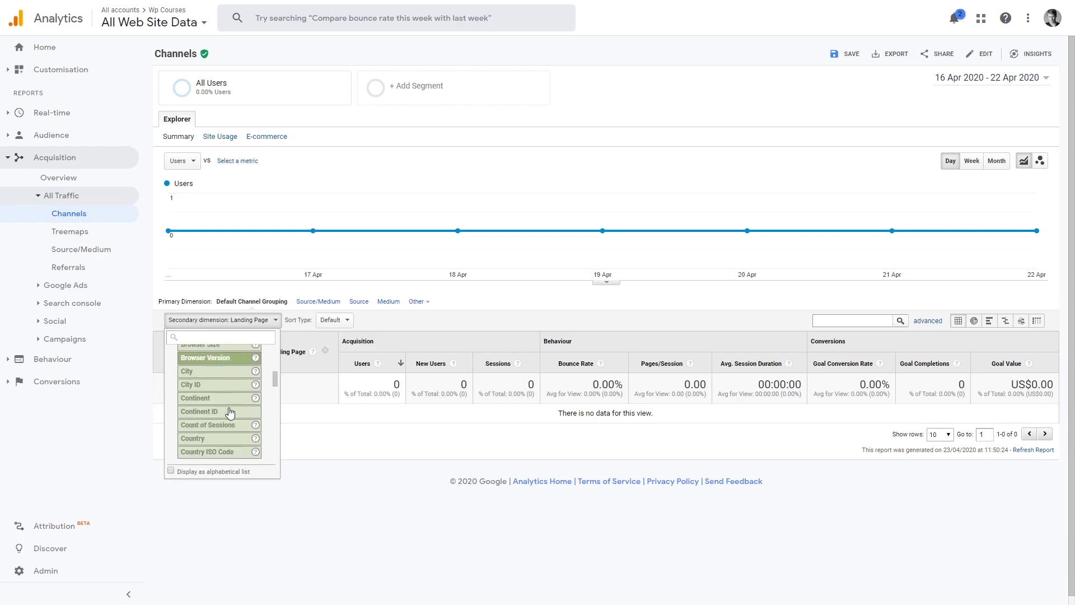
{"action": "scroll", "coordinate": [238, 421], "scroll_direction": "down", "scroll_amount": 3}
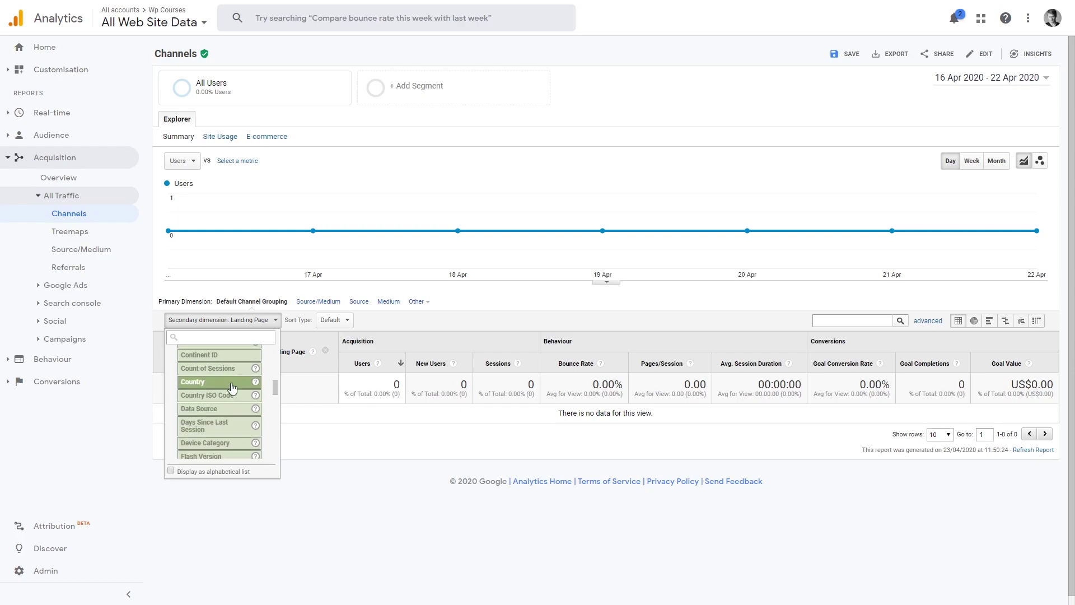
{"action": "left_click", "coordinate": [233, 387]}
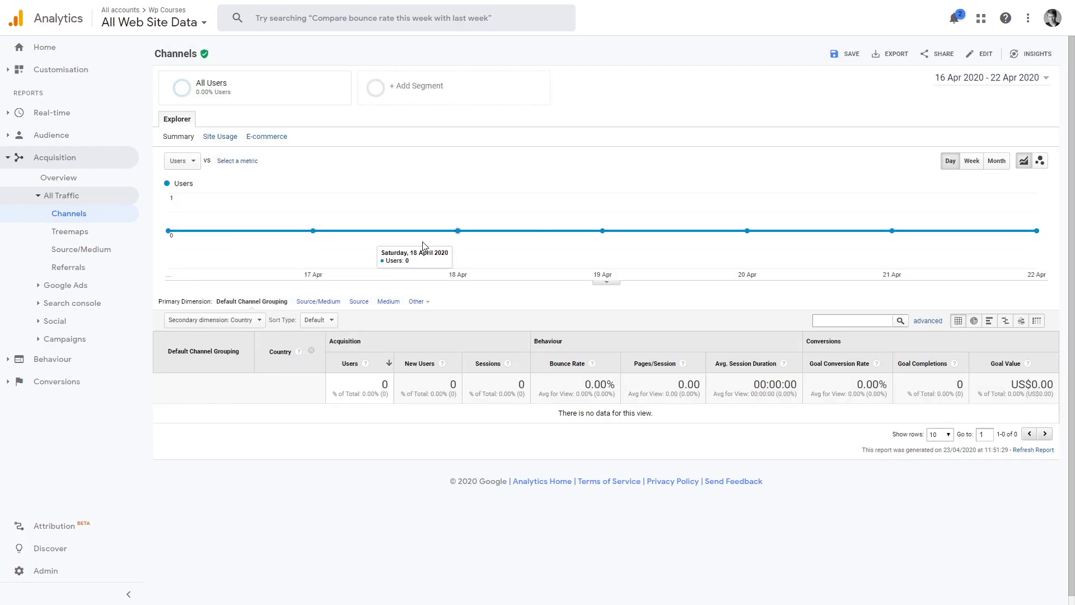
- Go back to Home, check the Last 7 days date range unchanged, and scroll through the dashboard cards
{"action": "left_click", "coordinate": [58, 53]}
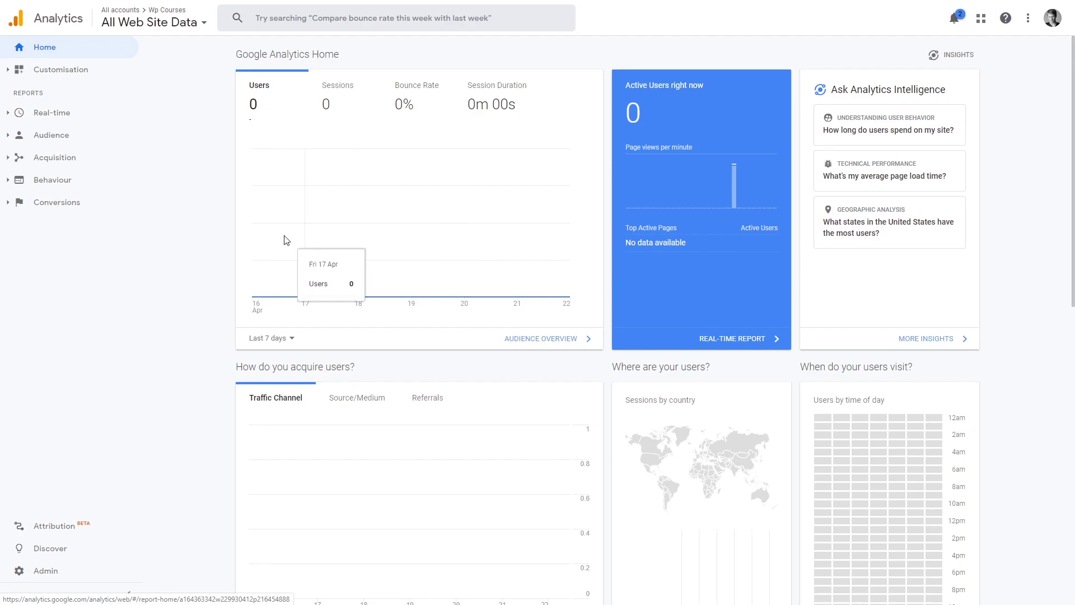
{"action": "left_click", "coordinate": [280, 339]}
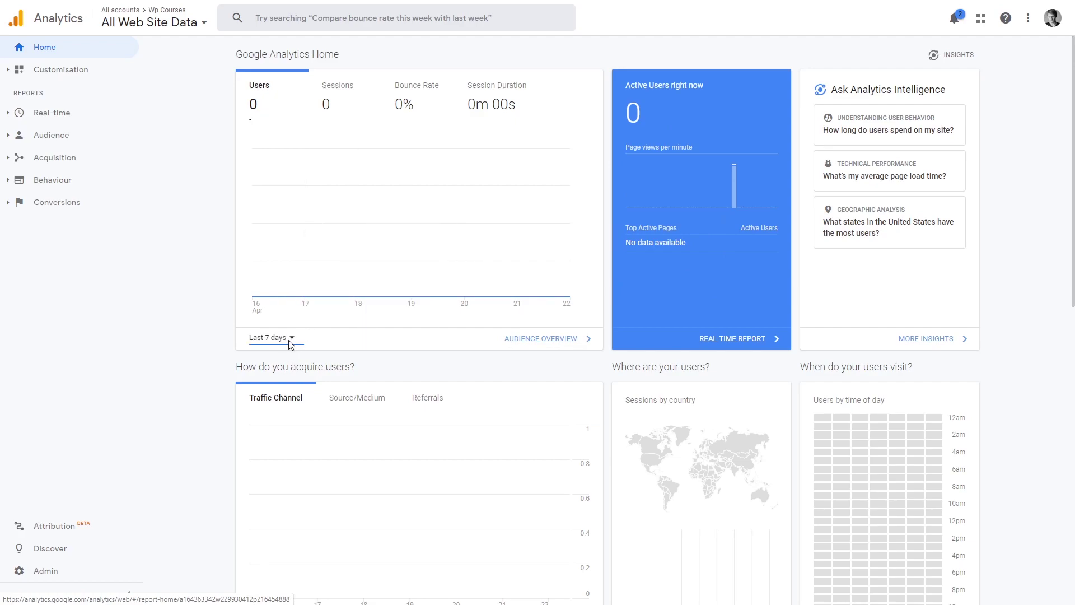
{"action": "left_click", "coordinate": [181, 333]}
{"action": "scroll", "coordinate": [177, 280], "scroll_direction": "down", "scroll_amount": 3}
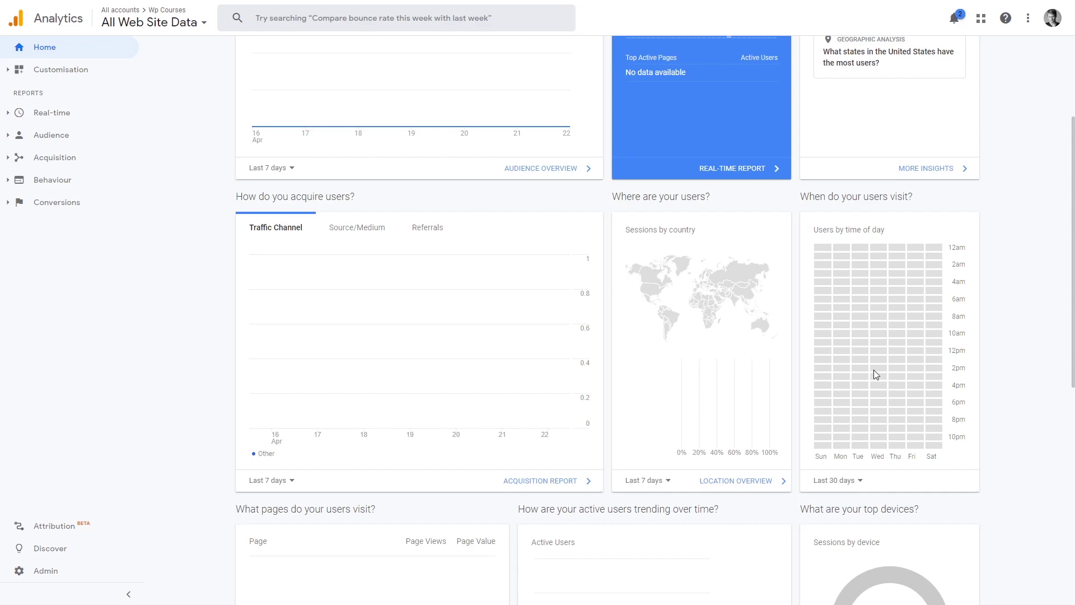
{"action": "scroll", "coordinate": [874, 370], "scroll_direction": "down", "scroll_amount": 4}
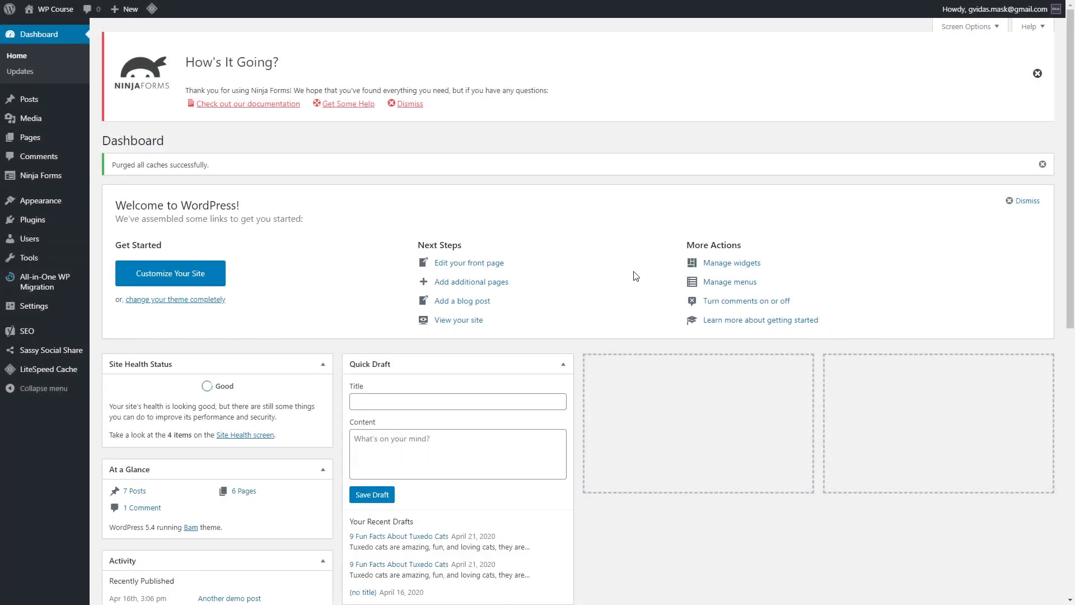
- Enable 'Disable tracking of Admin-level users' in the GA Google Analytics plugin settings and save
{"action": "mouse_move", "coordinate": [42, 329]}
{"action": "mouse_move", "coordinate": [62, 306]}
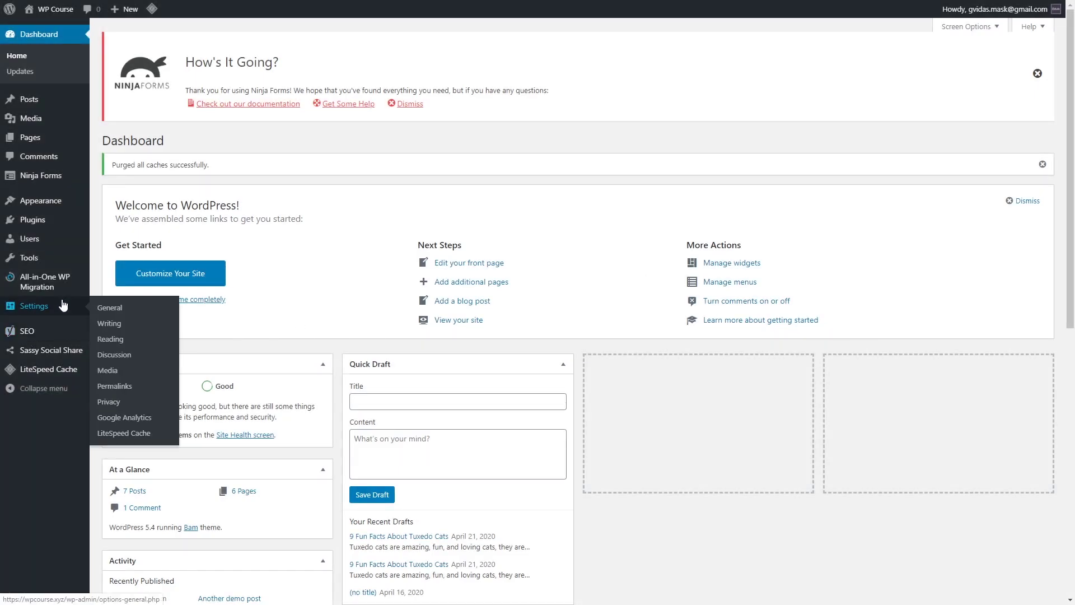
{"action": "left_click", "coordinate": [147, 422]}
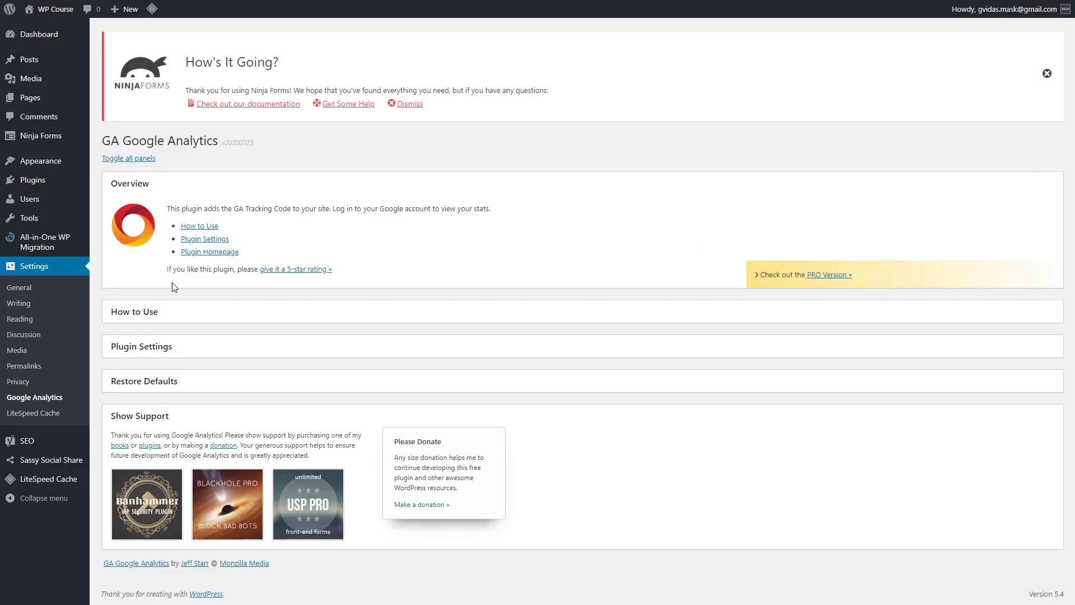
{"action": "left_click", "coordinate": [209, 240]}
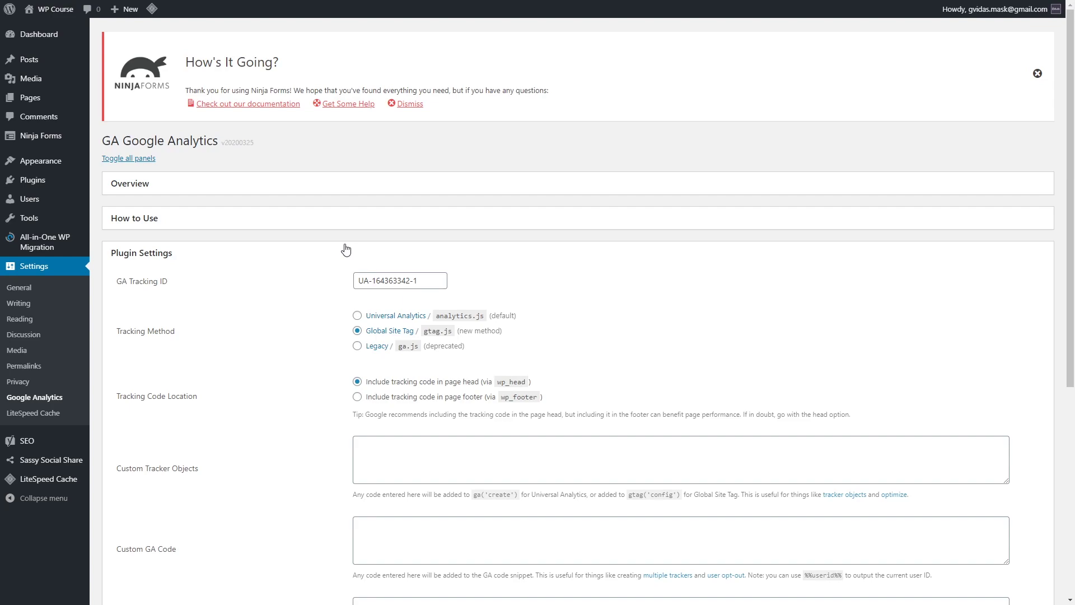
{"action": "scroll", "coordinate": [325, 263], "scroll_direction": "down", "scroll_amount": 6}
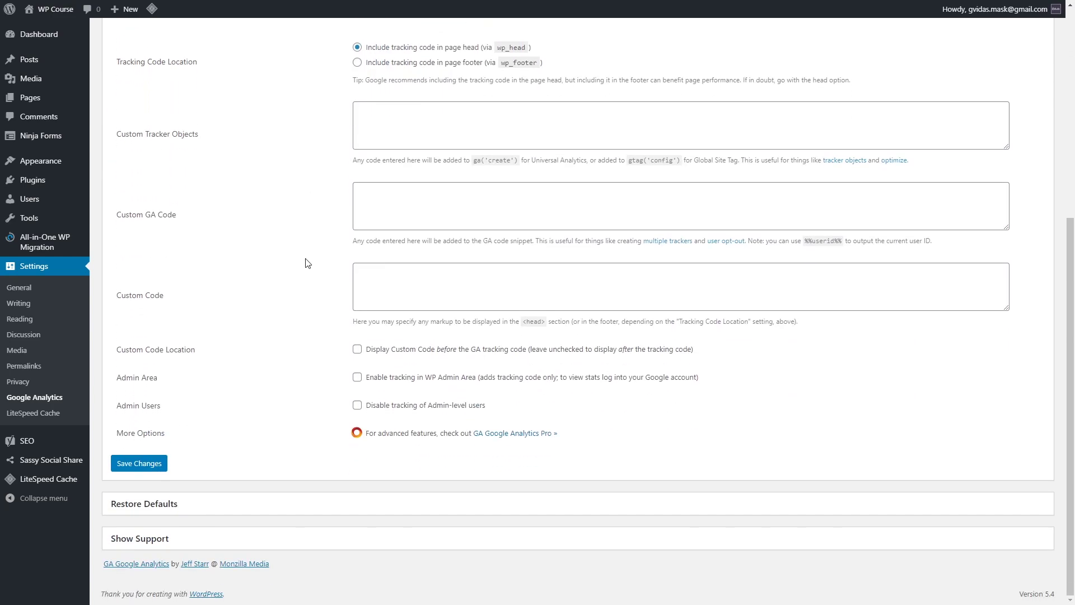
{"action": "left_click", "coordinate": [356, 408]}
{"action": "left_click", "coordinate": [159, 464]}
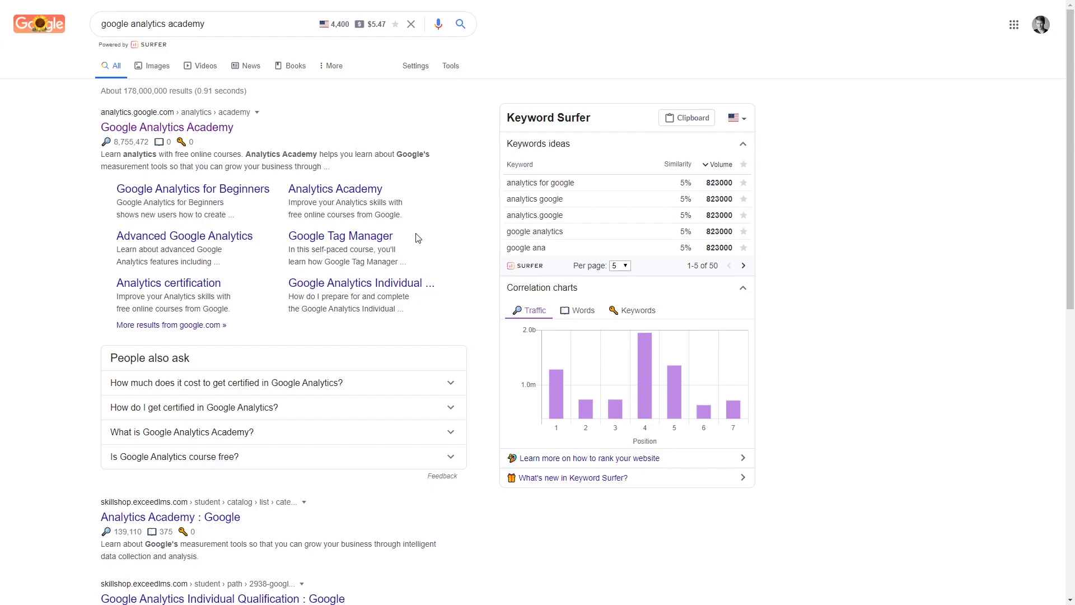
- Open the Google Analytics Academy page from the 'google analytics academy' search results
{"action": "left_click", "coordinate": [230, 131]}
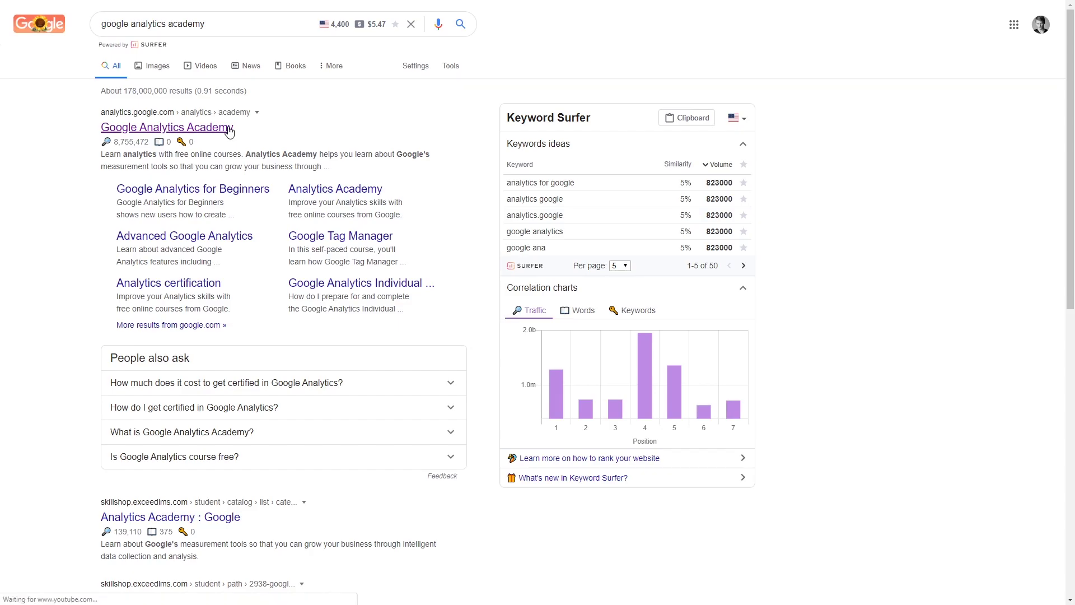